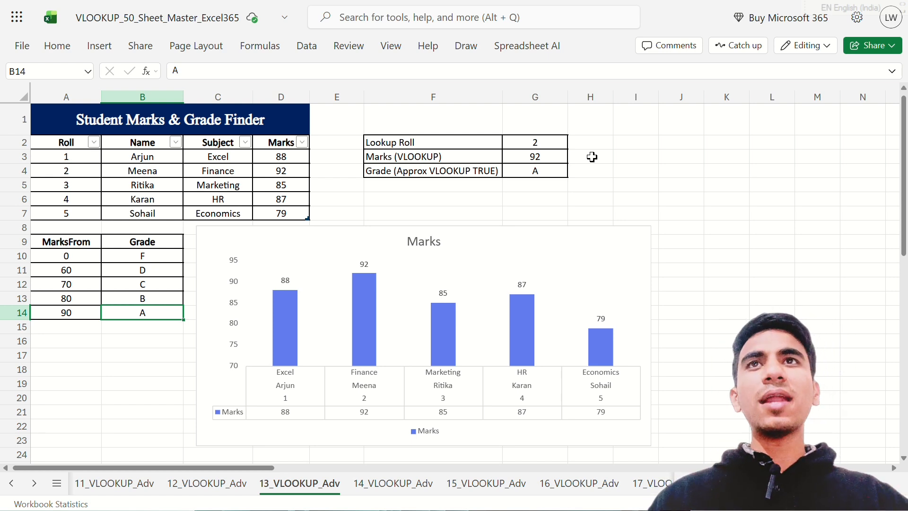
Examine the student table's Roll, Name, Subject and Marks columns and the MarksFrom and Grade scale in A9:B14
left_click(74, 146)
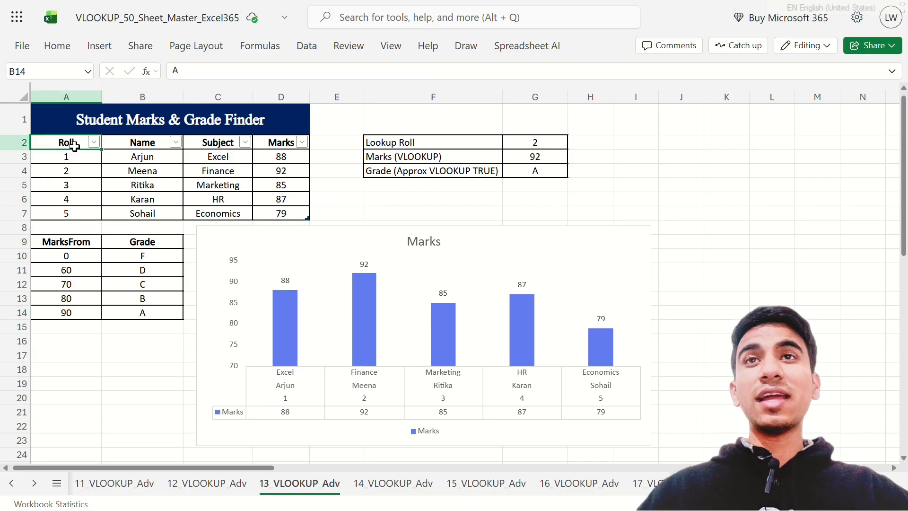
left_click_drag(74, 146, 90, 213)
left_click_drag(146, 142, 156, 213)
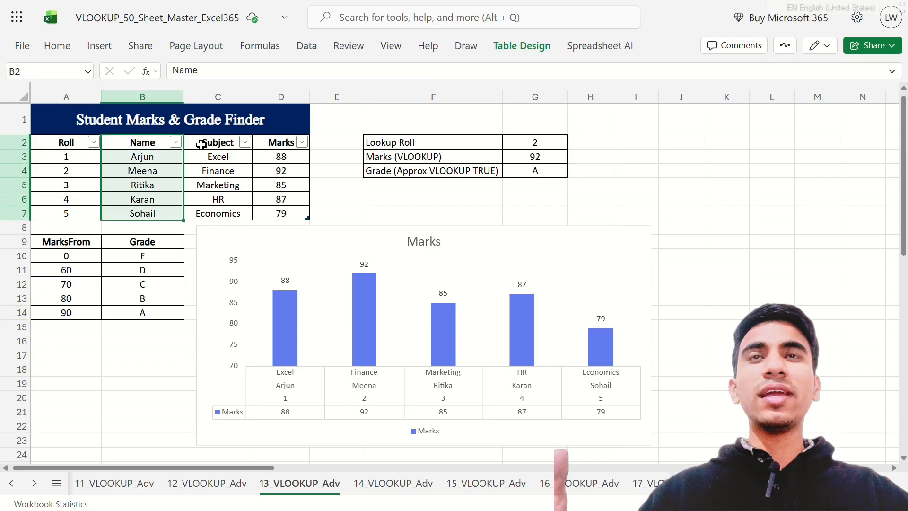
left_click_drag(201, 144, 217, 211)
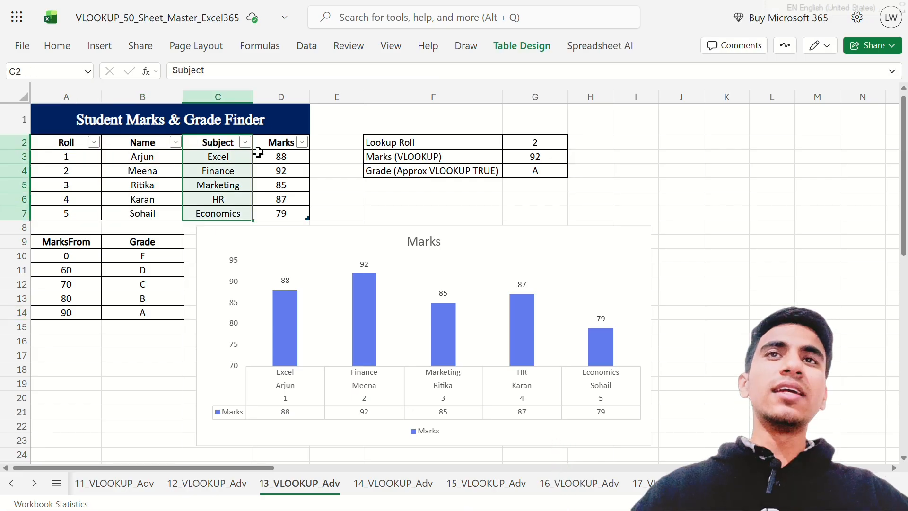
left_click_drag(271, 144, 282, 218)
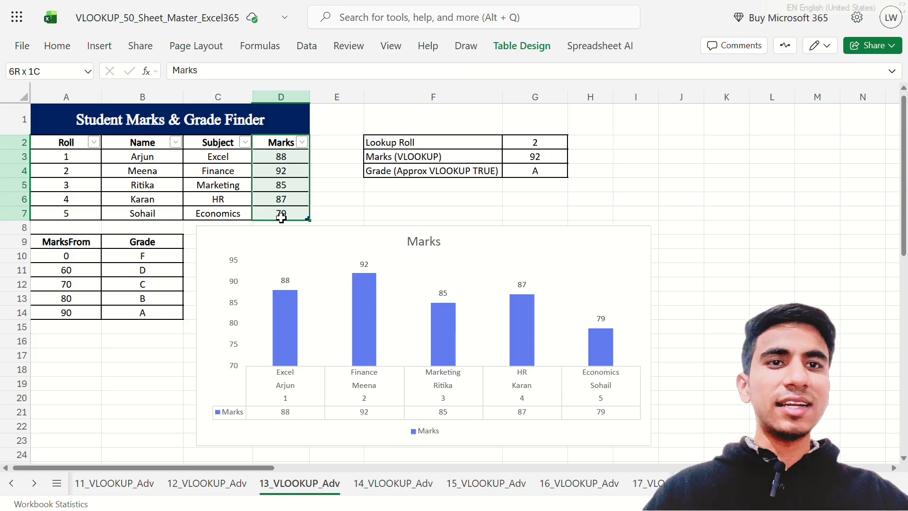
left_click(63, 250)
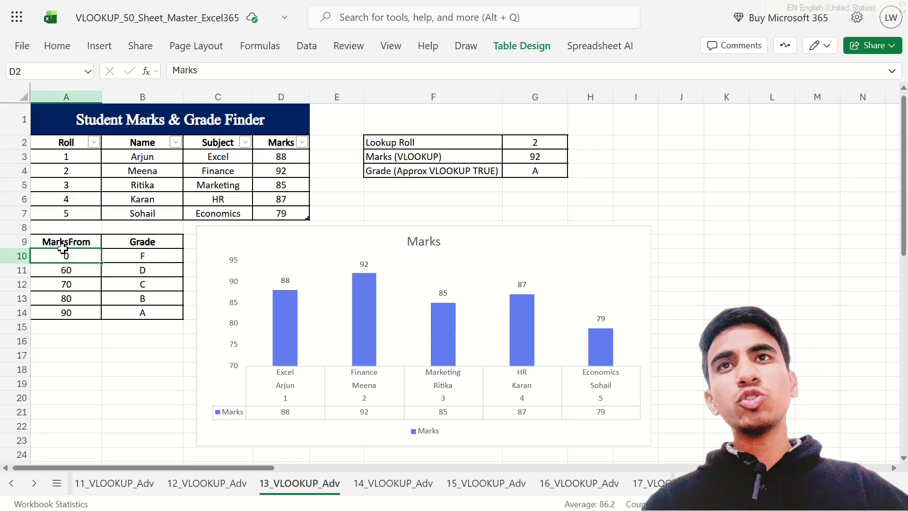
left_click_drag(63, 249, 140, 312)
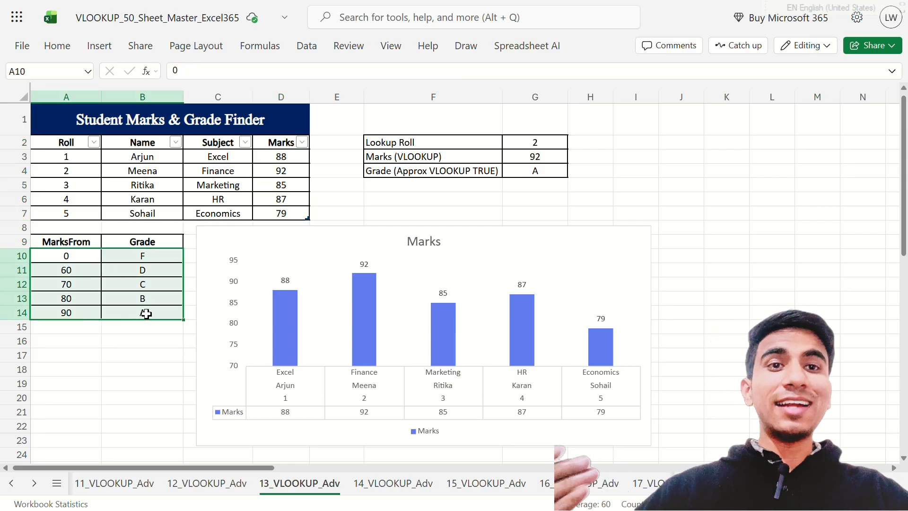
left_click(94, 257)
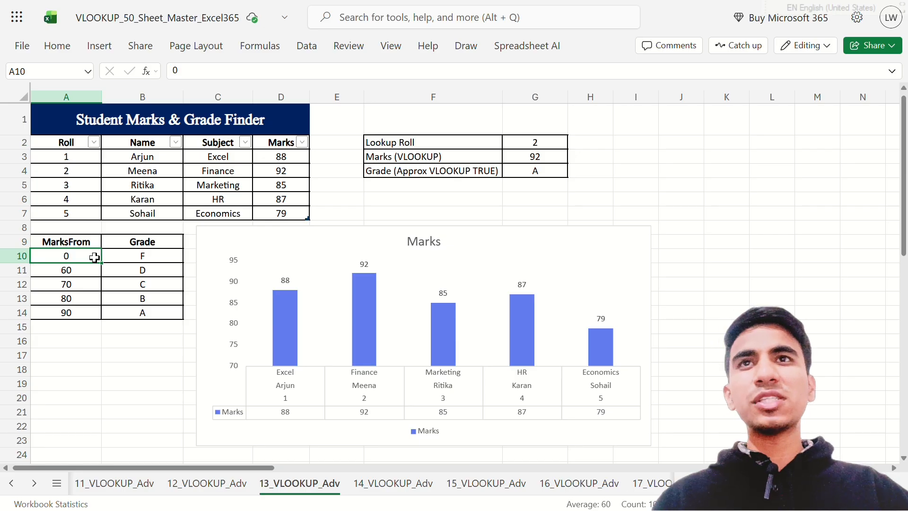
left_click(116, 258)
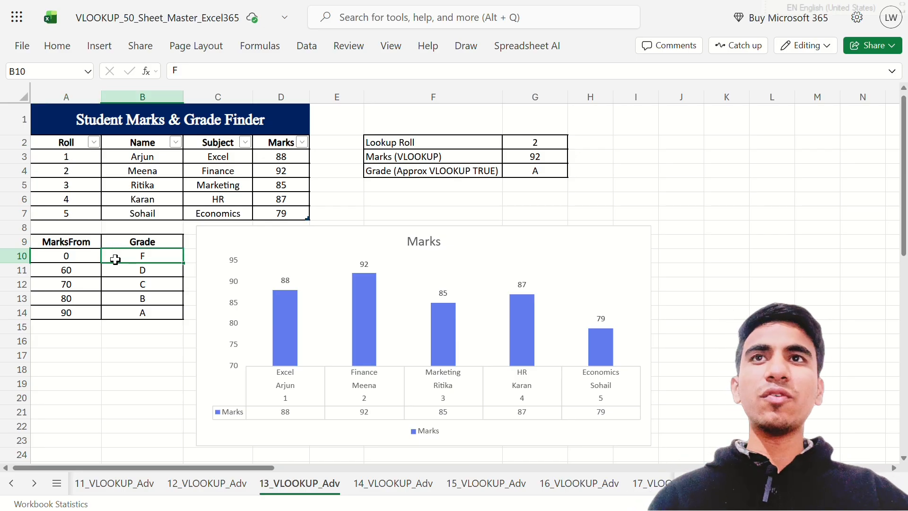
left_click(80, 273)
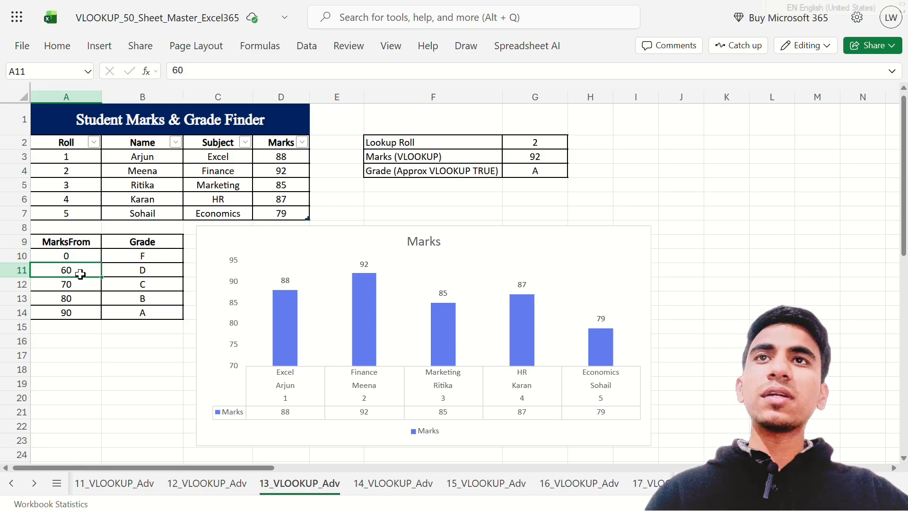
left_click(136, 276)
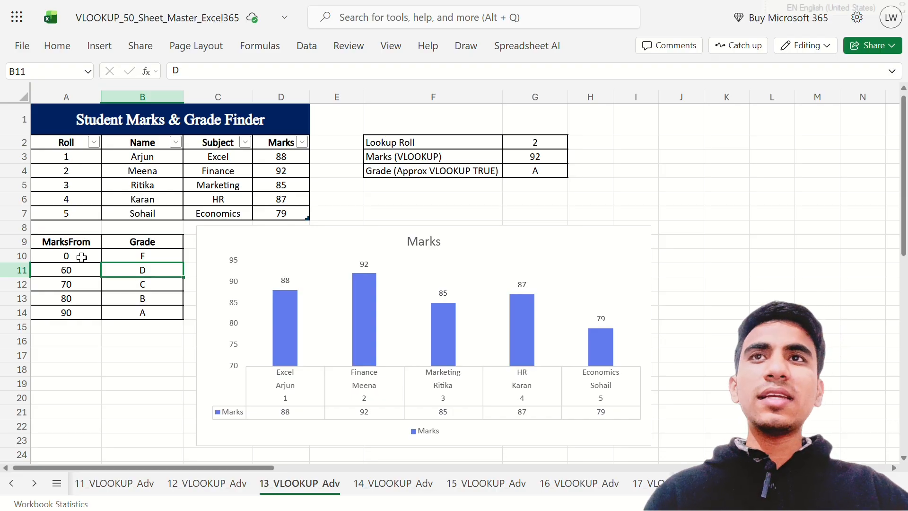
left_click_drag(63, 242, 164, 314)
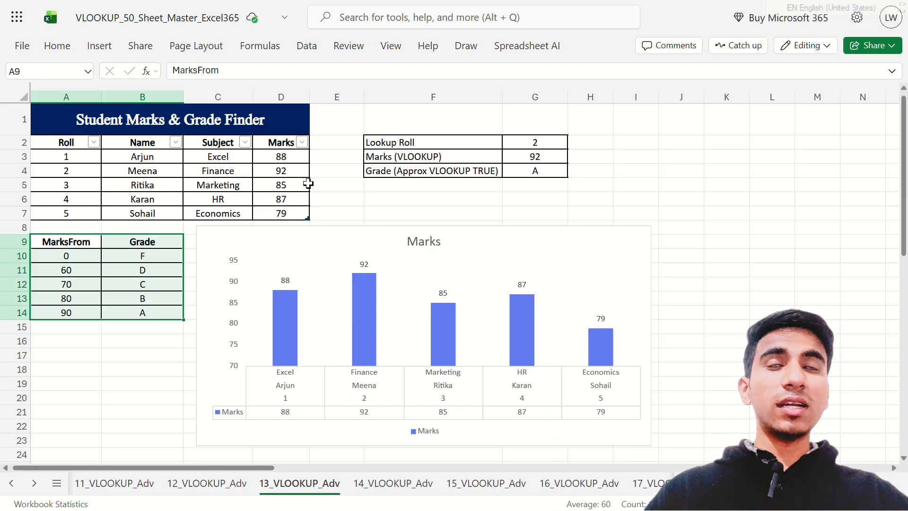
Examine the lookup roll in G2, its matching row in the student table, and the VLOOKUP formulas in G3 and G4
left_click(539, 141)
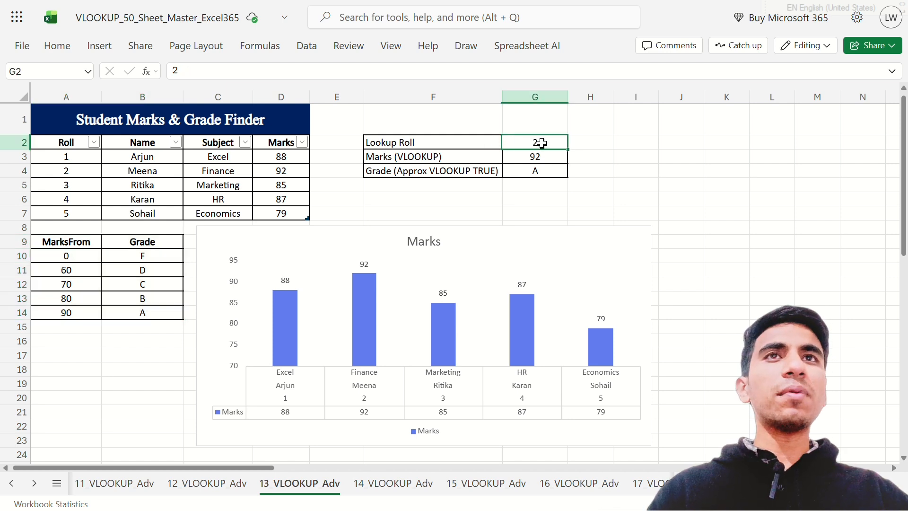
left_click(56, 178)
left_click(146, 176)
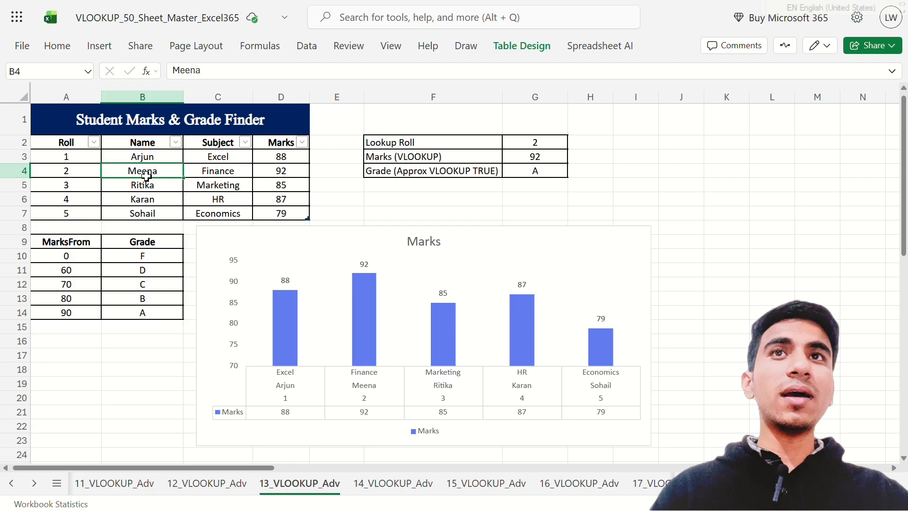
left_click(233, 175)
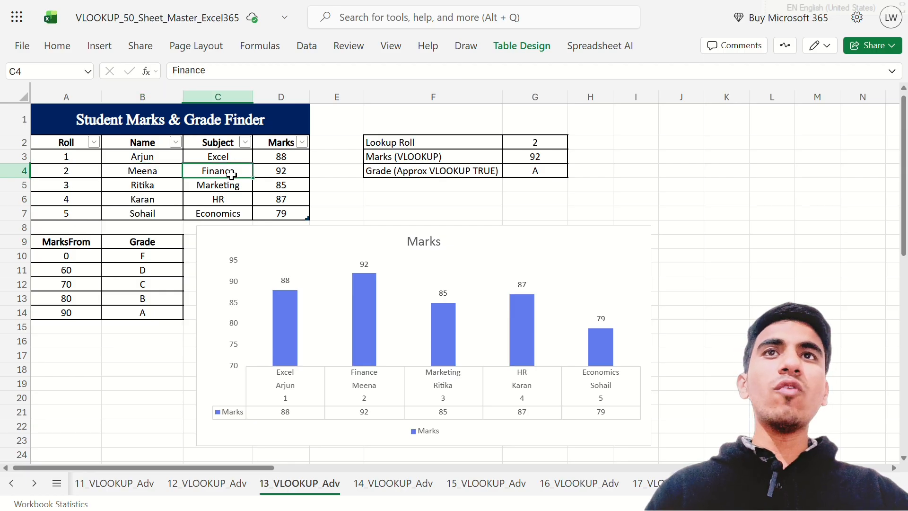
left_click(279, 174)
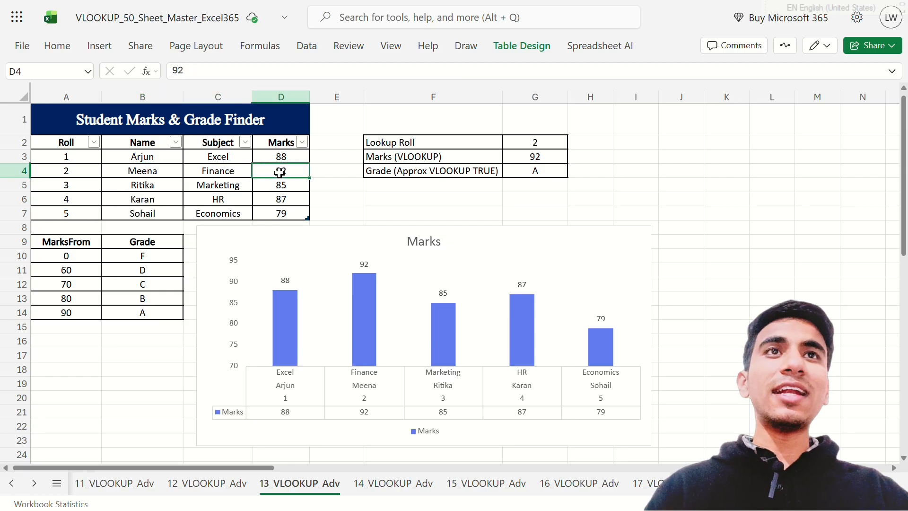
left_click(532, 143)
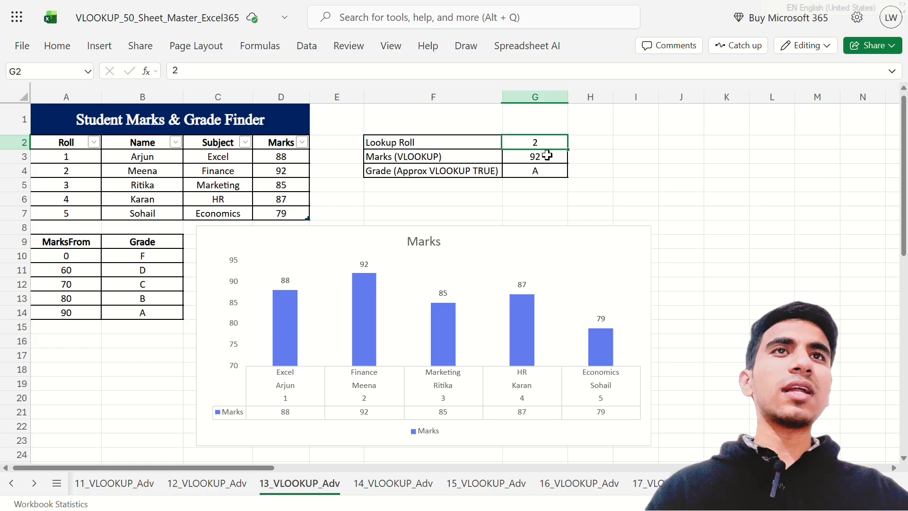
left_click(545, 160)
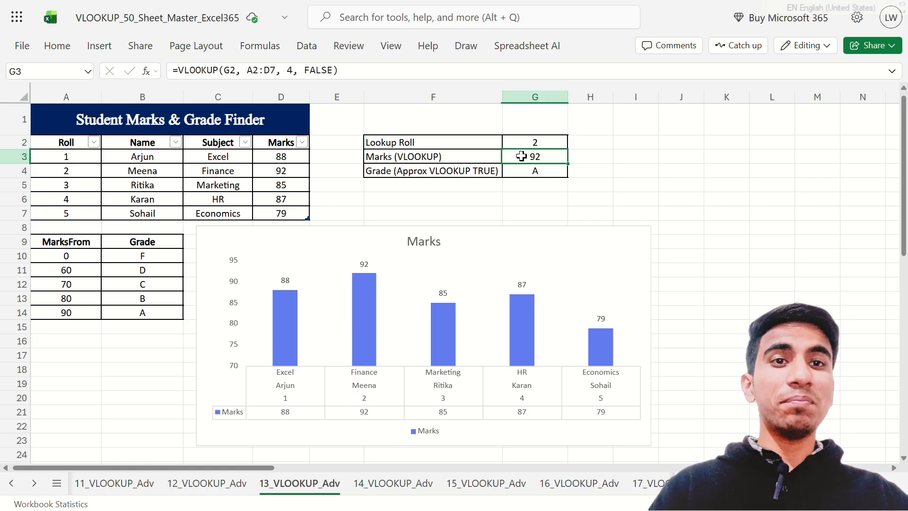
left_click(524, 171)
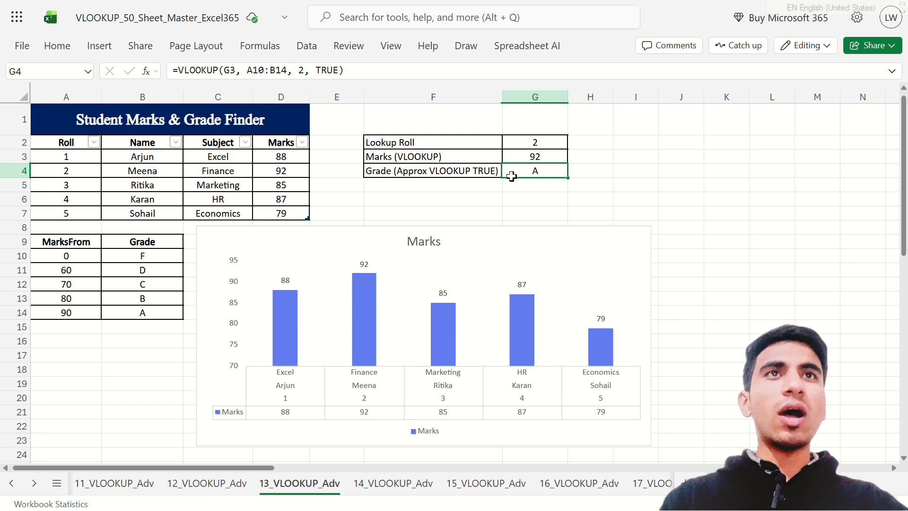
Set the lookup roll in G2 to 3
left_click(545, 143)
type("3")
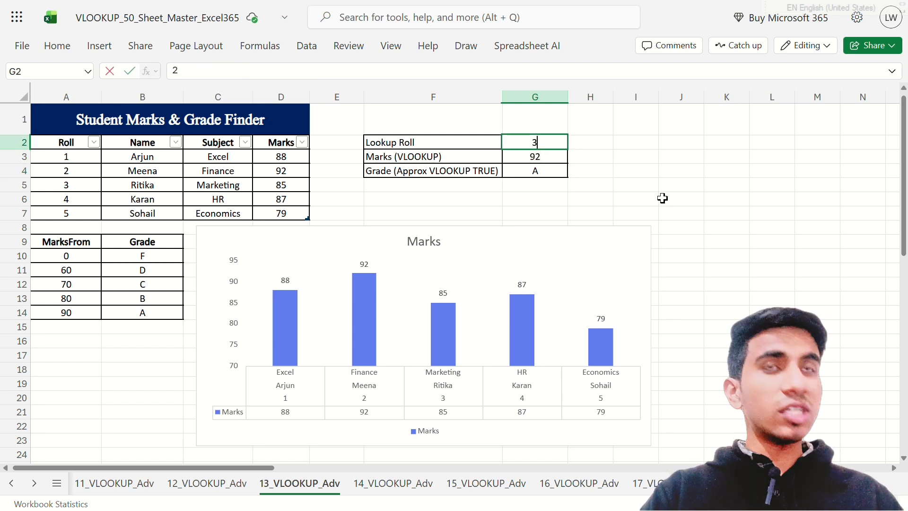
key("Return")
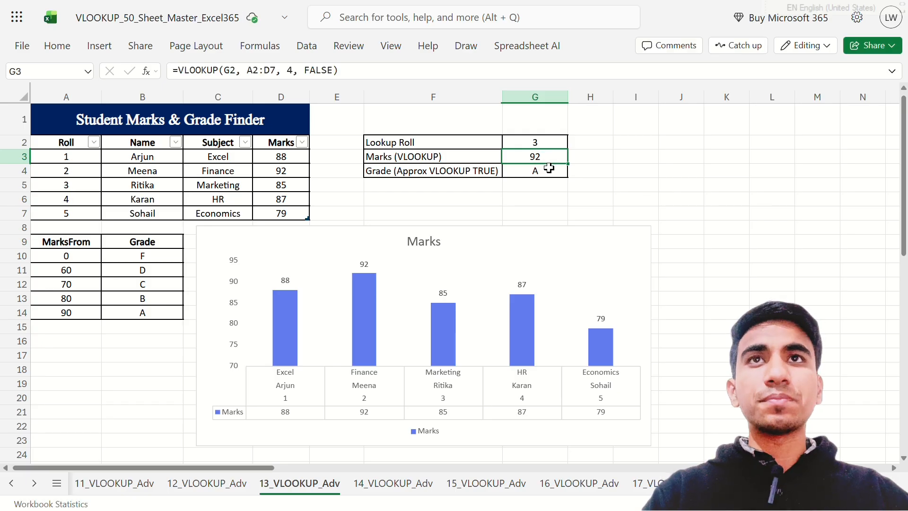
Set the lookup roll in G2 to 1
left_click(548, 144)
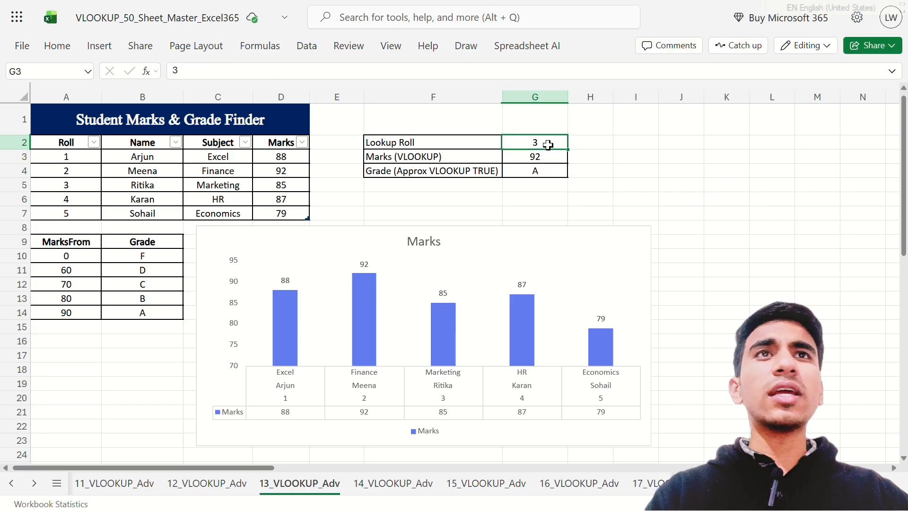
type("4")
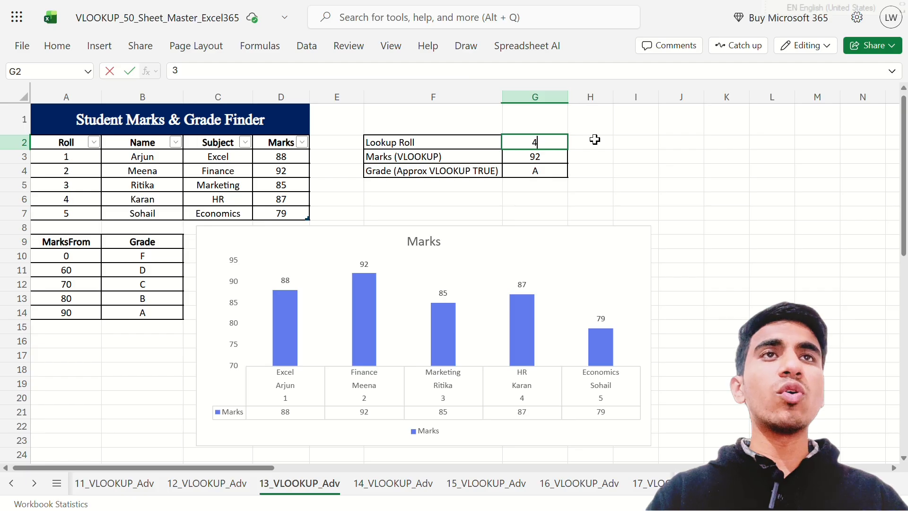
key("BackSpace")
type("1")
key("Return")
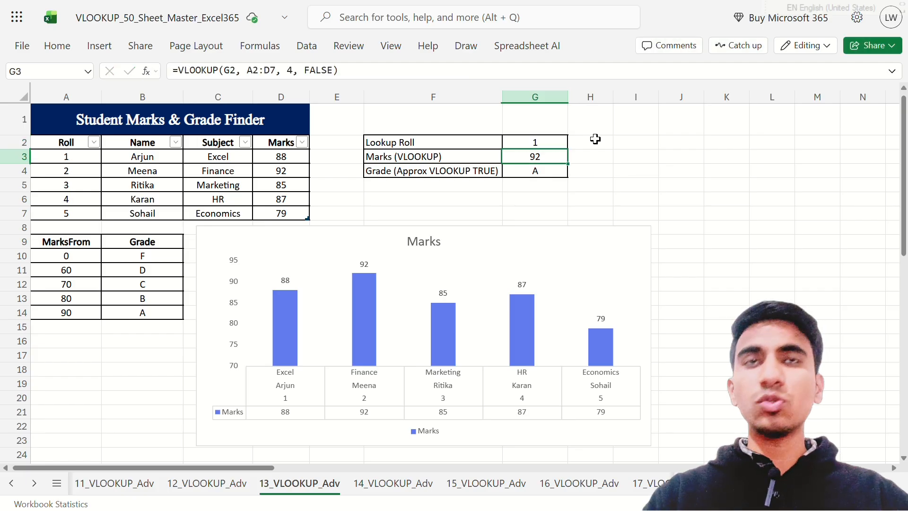
Re-enter the existing Marks formula in G3 to recalculate the marks and grade for the lookup roll
key("F2")
key("Return")
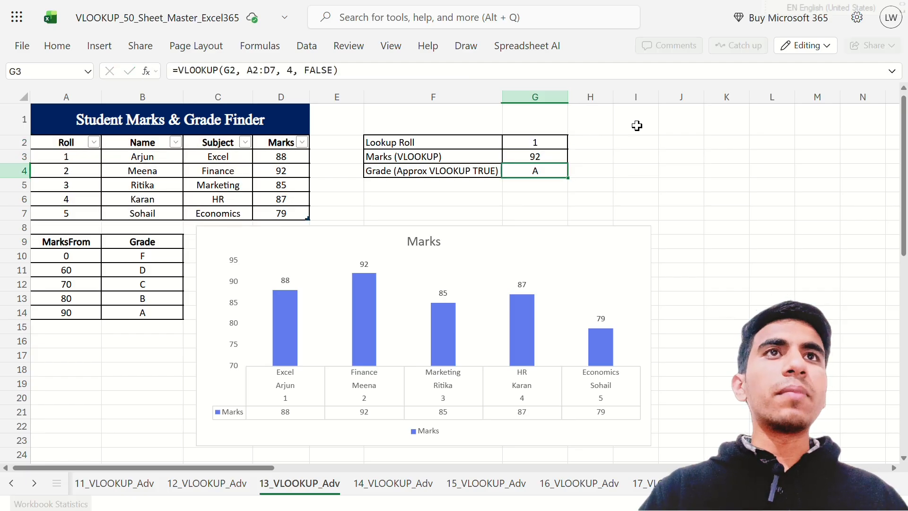
key("Return")
key("Up")
key("Up")
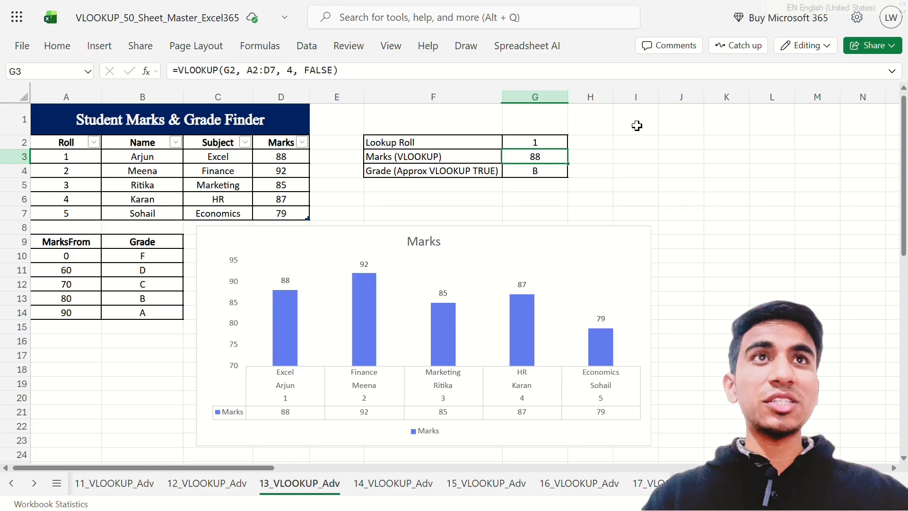
key("Up")
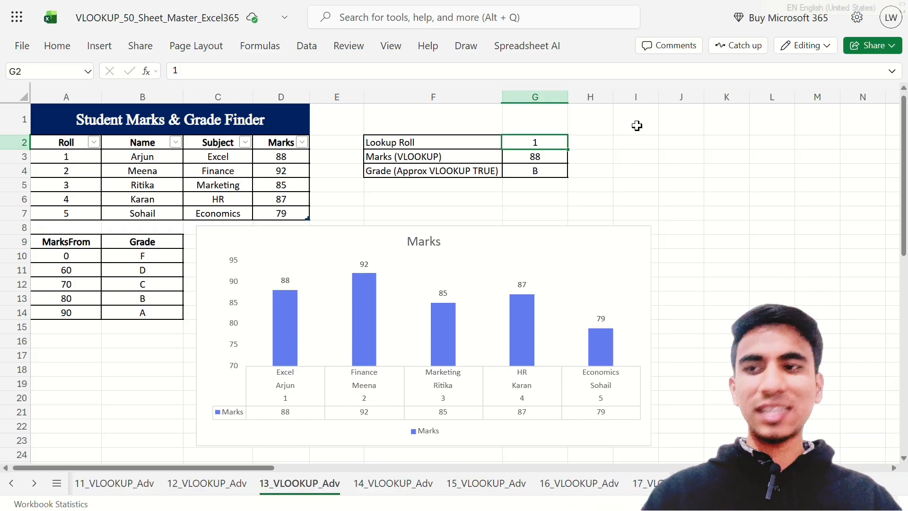
Clear the Marks and Grade formulas from G3:G4
key("Down")
key("shift+Down")
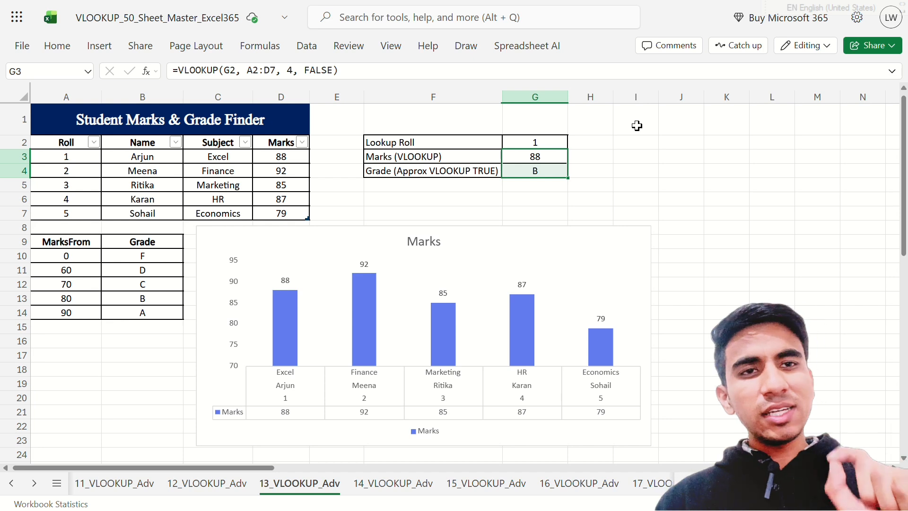
key("Delete")
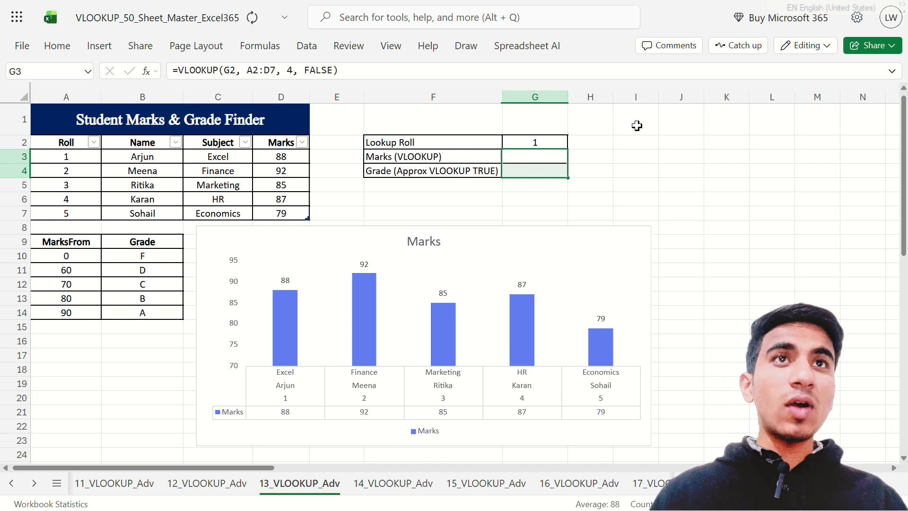
Start a VLOOKUP formula in G3 with G2 as the lookup value and the whole student table, headers included, as the table array
key("shift+Up")
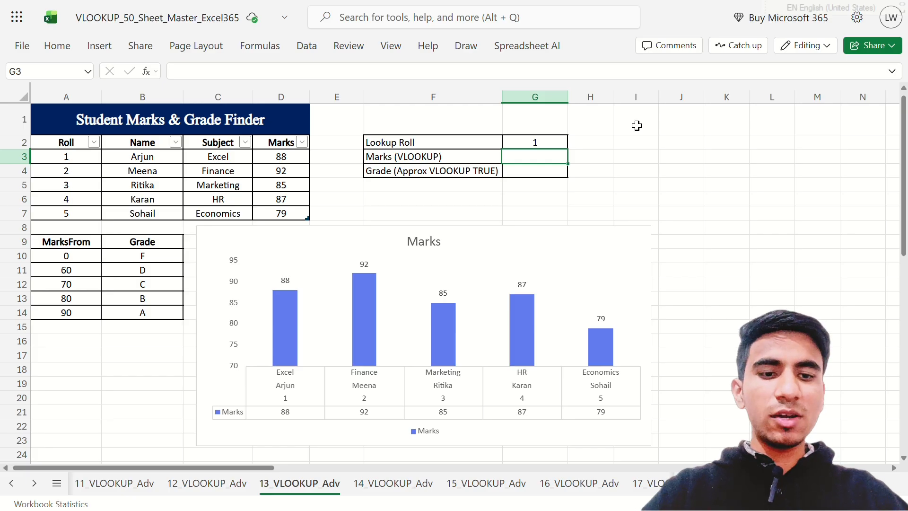
type("=vlo")
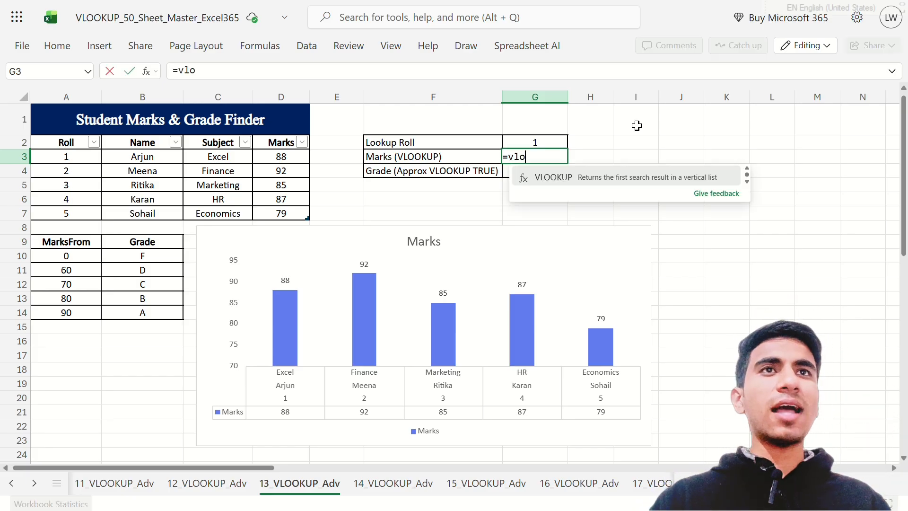
key("Tab")
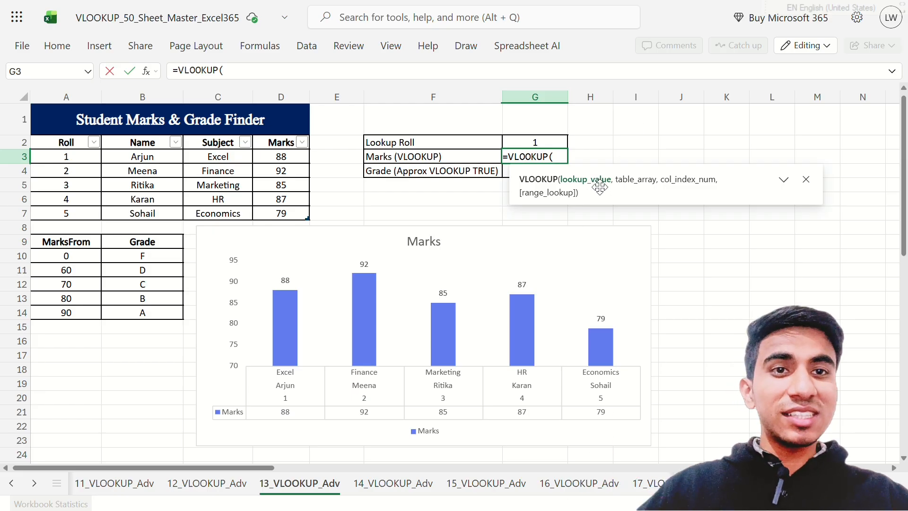
left_click(555, 138)
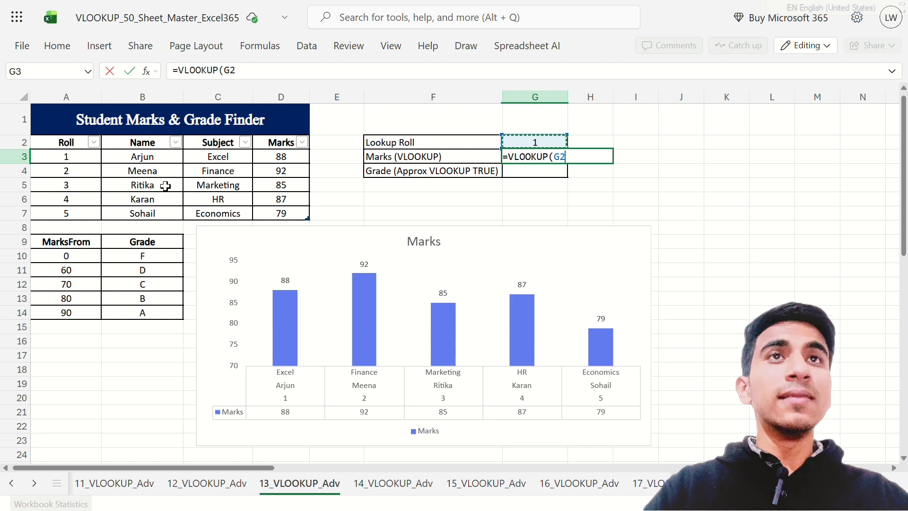
type(",")
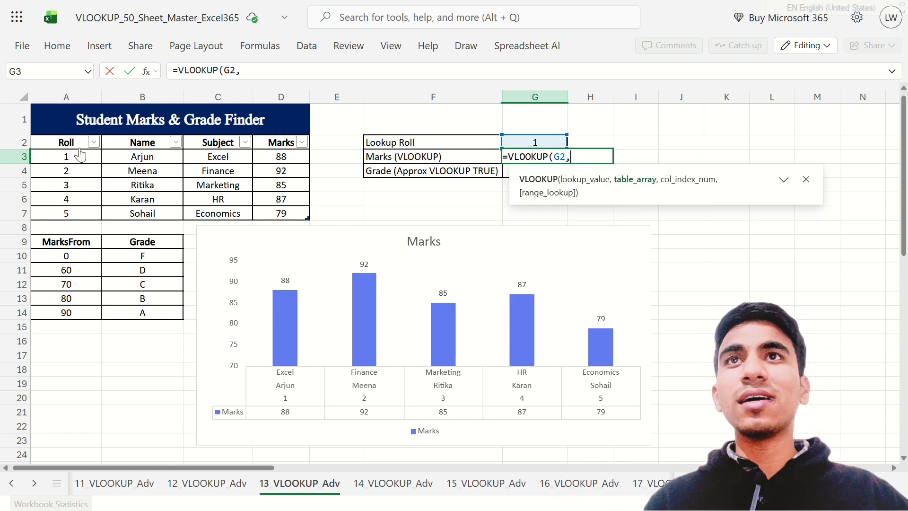
left_click(62, 146)
left_click_drag(61, 146, 308, 205)
type(",")
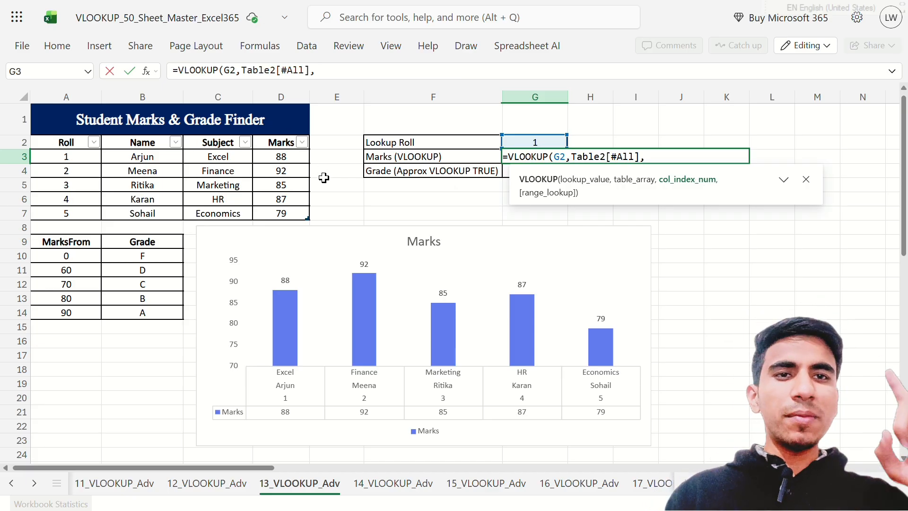
Complete the Marks VLOOKUP in G3 with column index 4 and FALSE for an exact match
type("4")
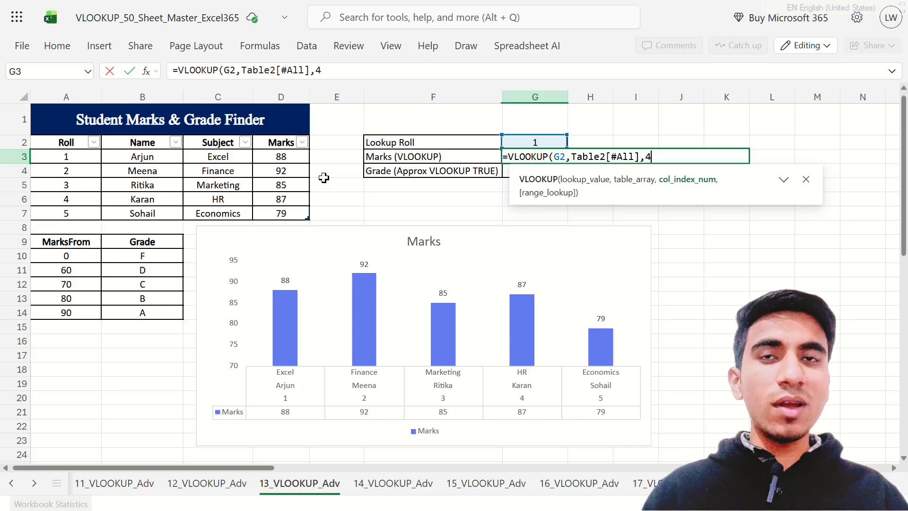
type(",")
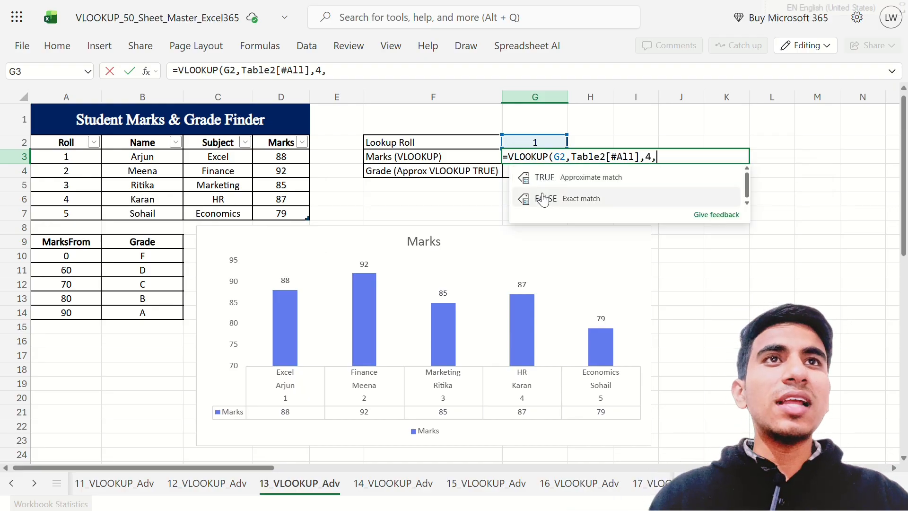
type("fale")
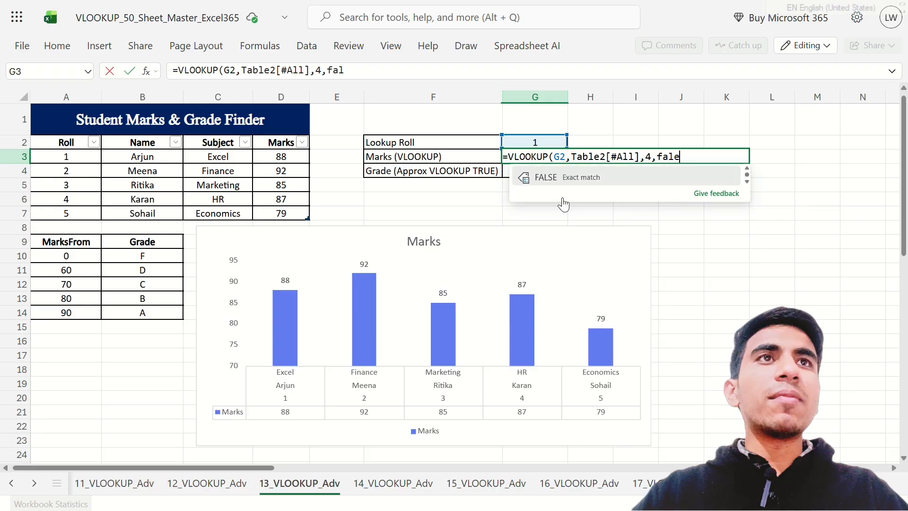
key("BackSpace")
type("se")
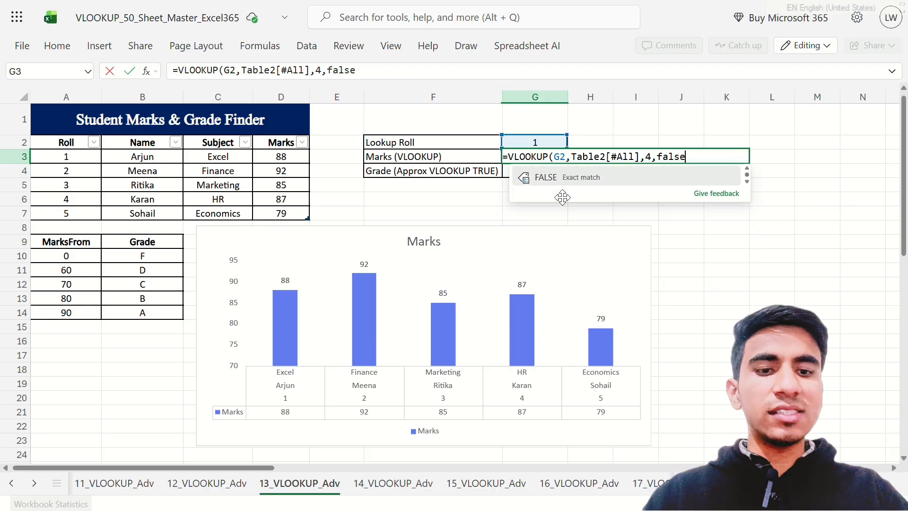
type(")")
key("Return")
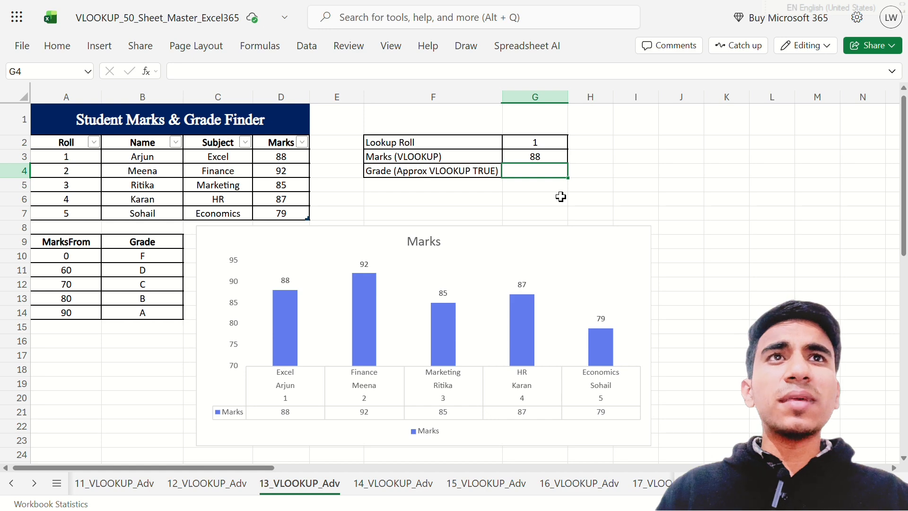
Compare the Marks result with roll 1 in the student table and set the lookup roll in G2 to 2
left_click(544, 157)
left_click(295, 156)
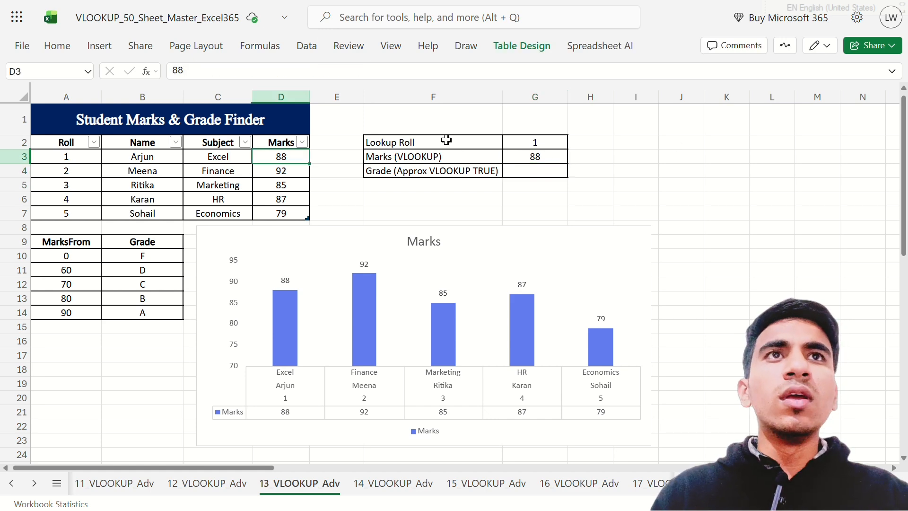
left_click(536, 141)
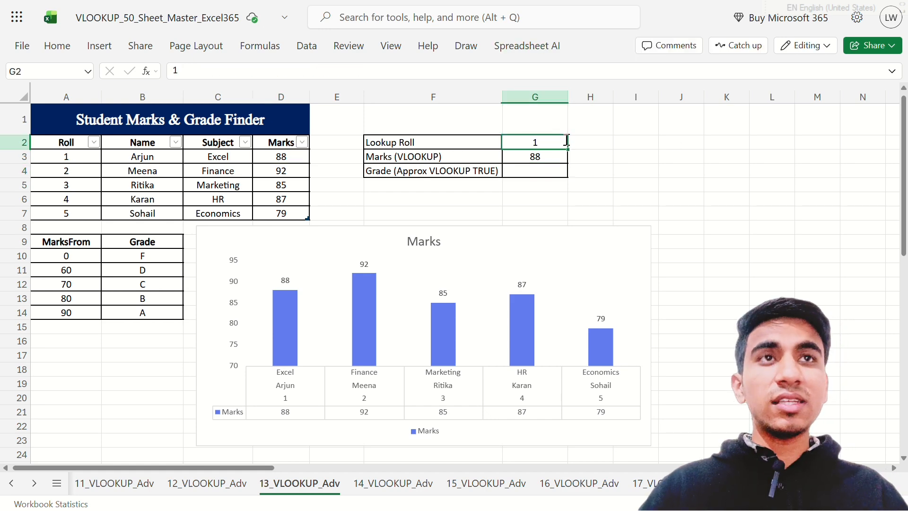
type("2")
key("Return")
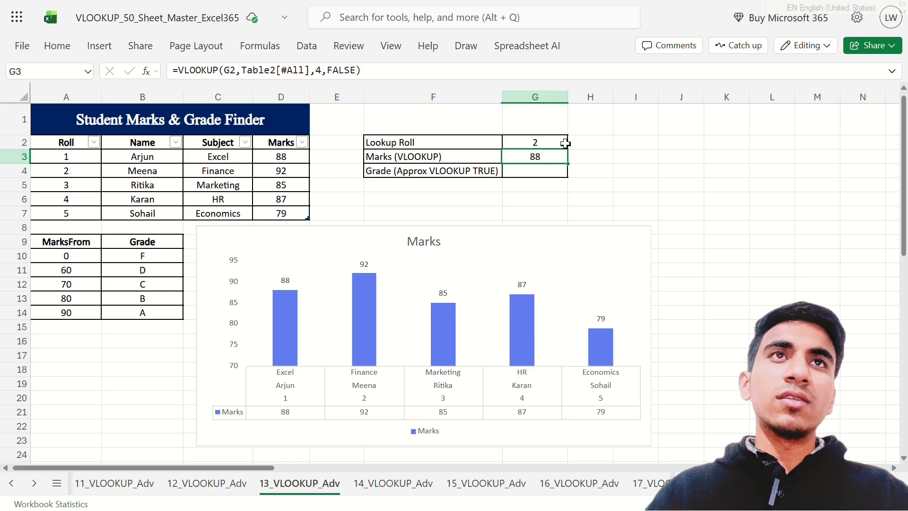
key("Return")
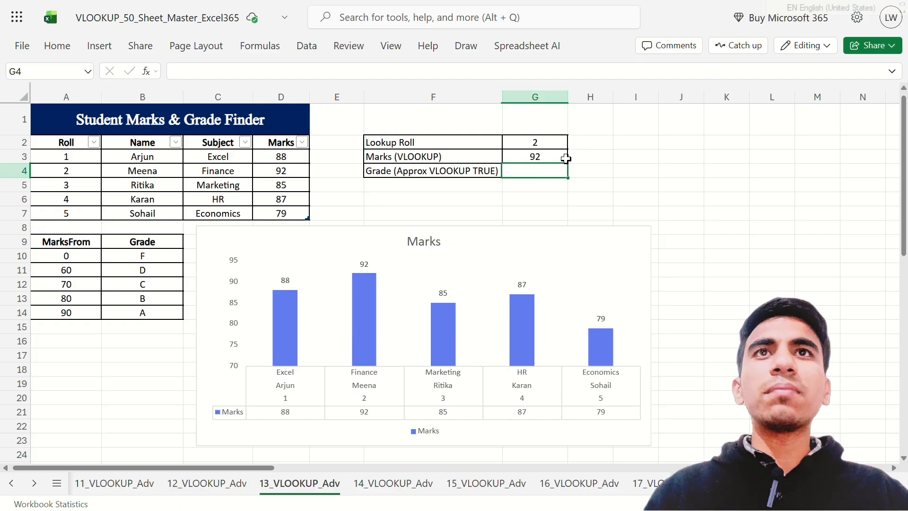
Check the Marks result against roll 2 in the student table and set the lookup roll in G2 to 3
left_click(279, 172)
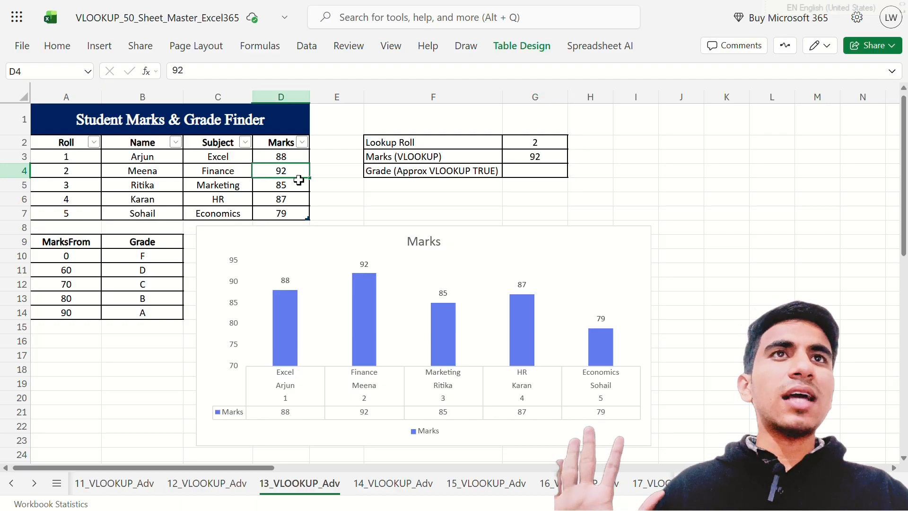
left_click(558, 155)
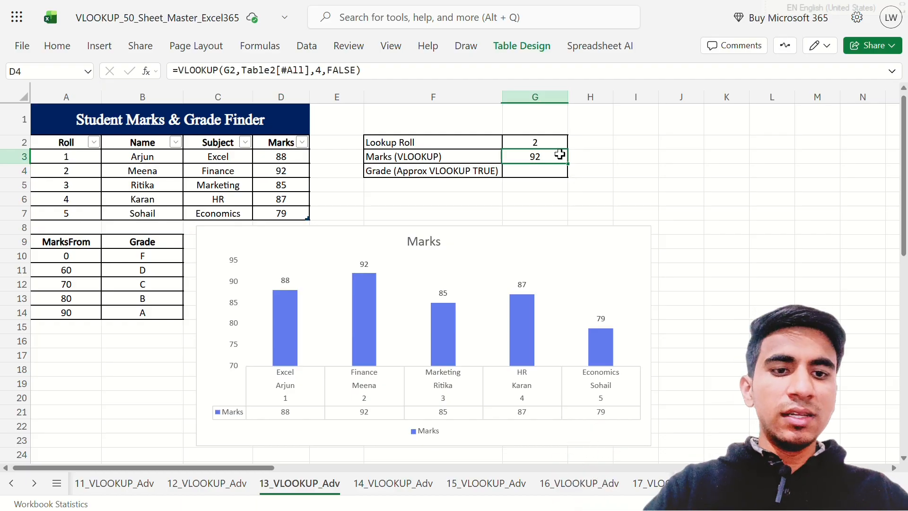
left_click(561, 137)
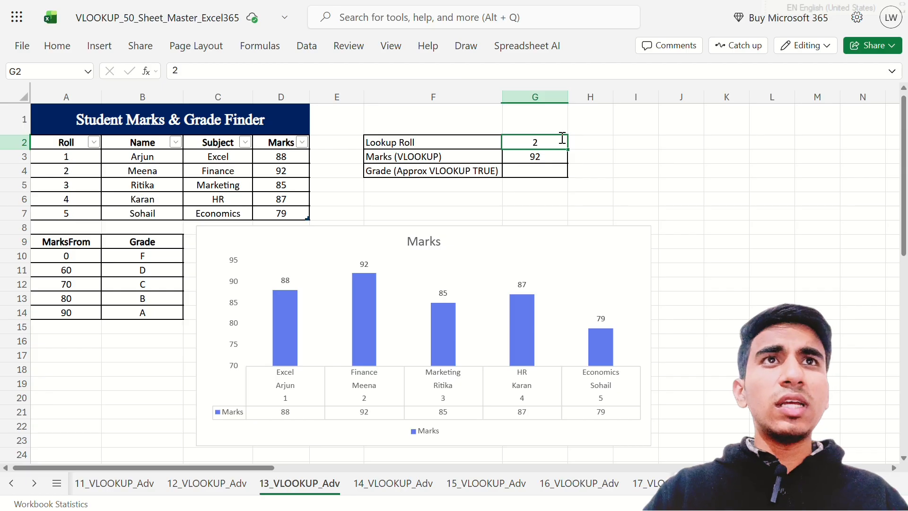
type("3")
key("Return")
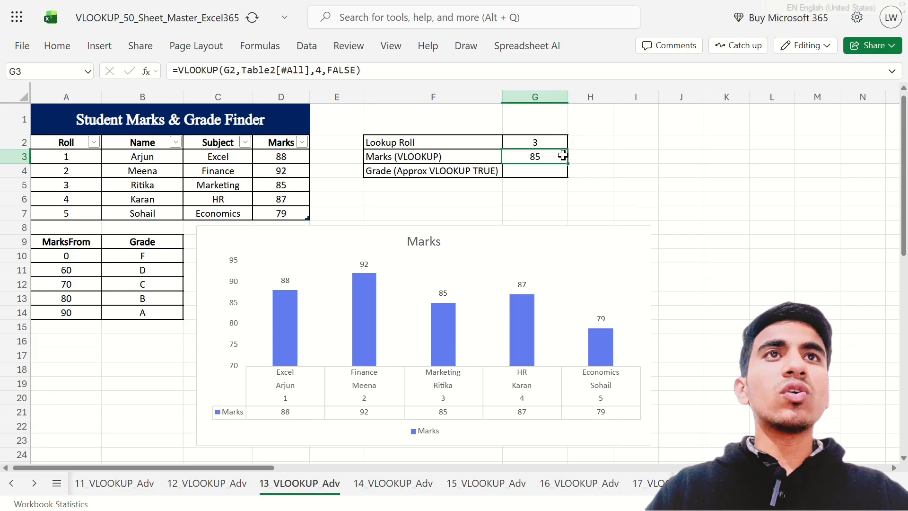
Enter the note REFRESH in K2 and F9 in K3
left_click(719, 140)
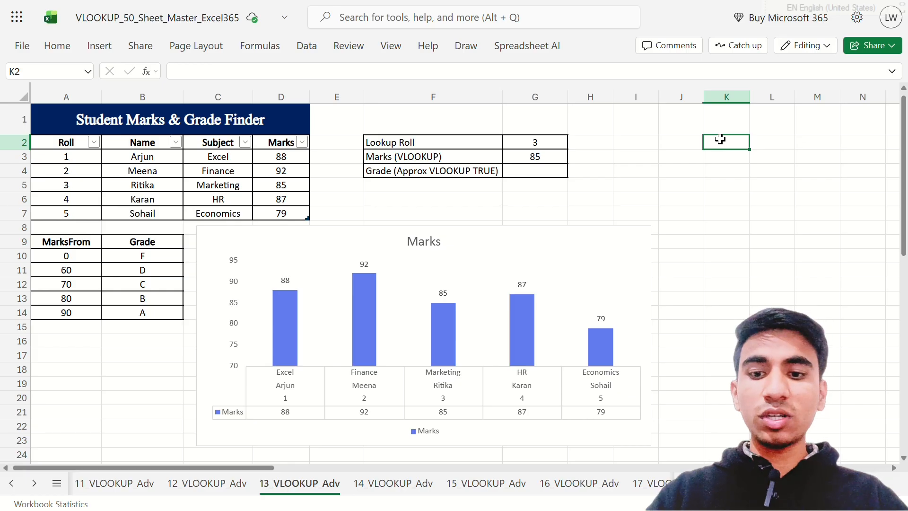
type("ref")
key("BackSpace")
key("BackSpace")
key("BackSpace")
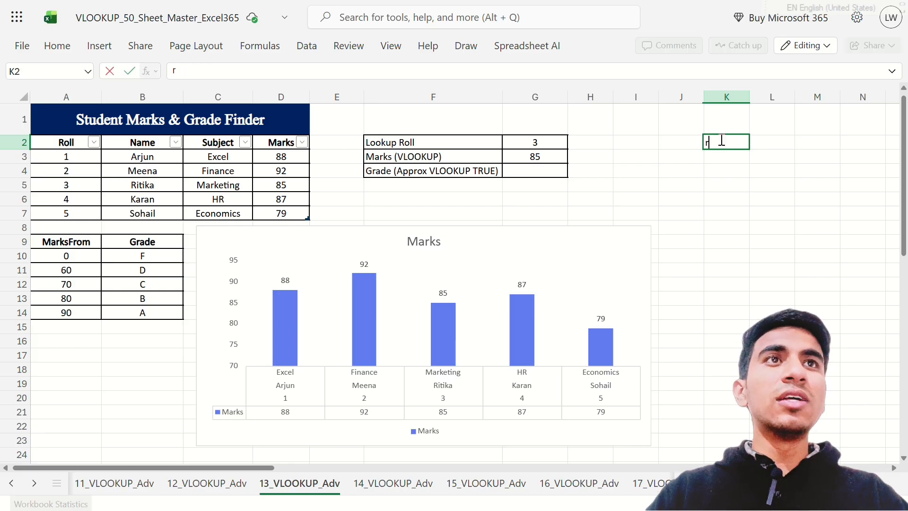
type("REF")
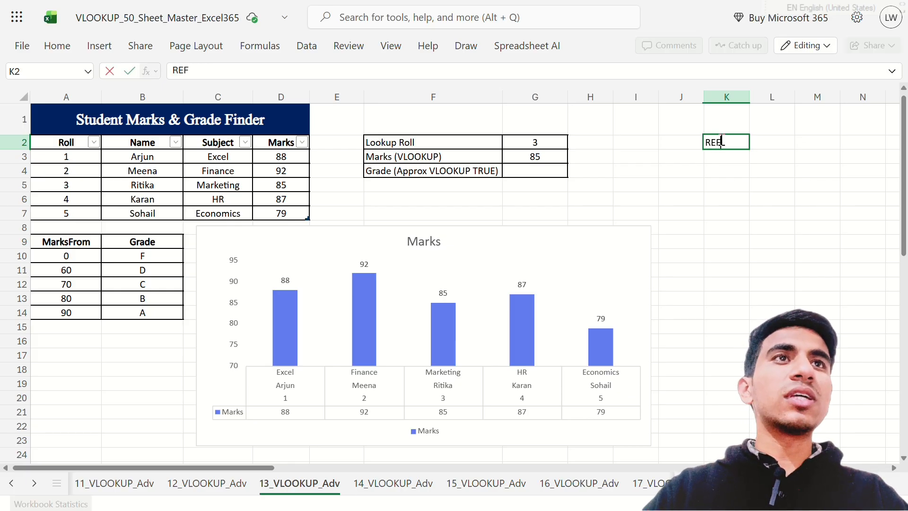
type("RESH")
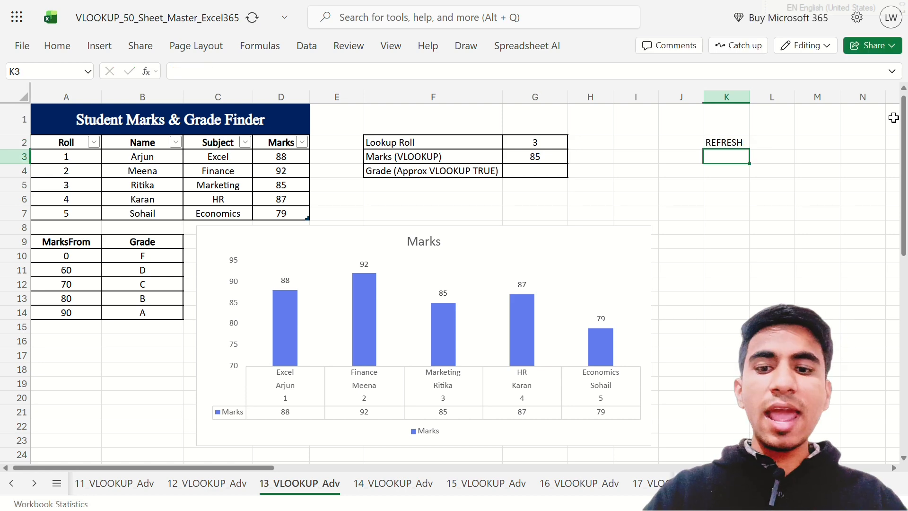
type("F9")
key("Return")
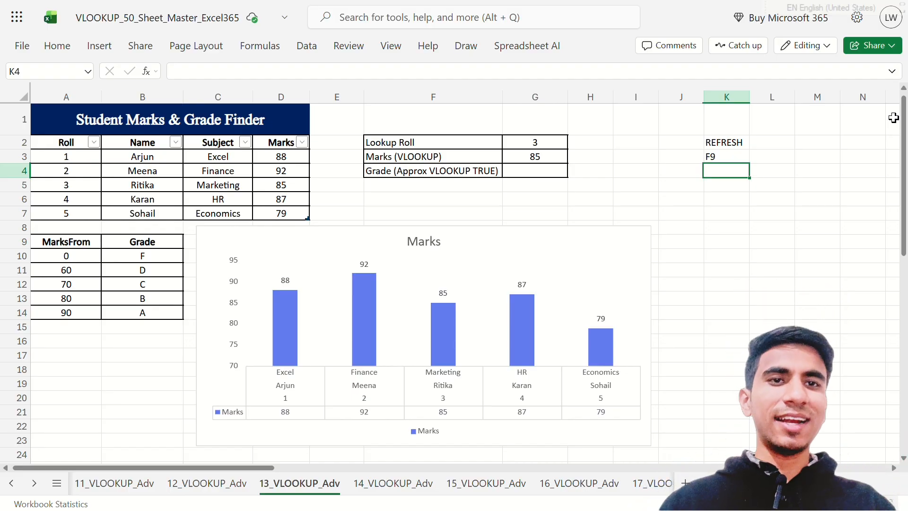
Clear the note from K2:K3
key("Up")
key("Up")
key("shift+Down")
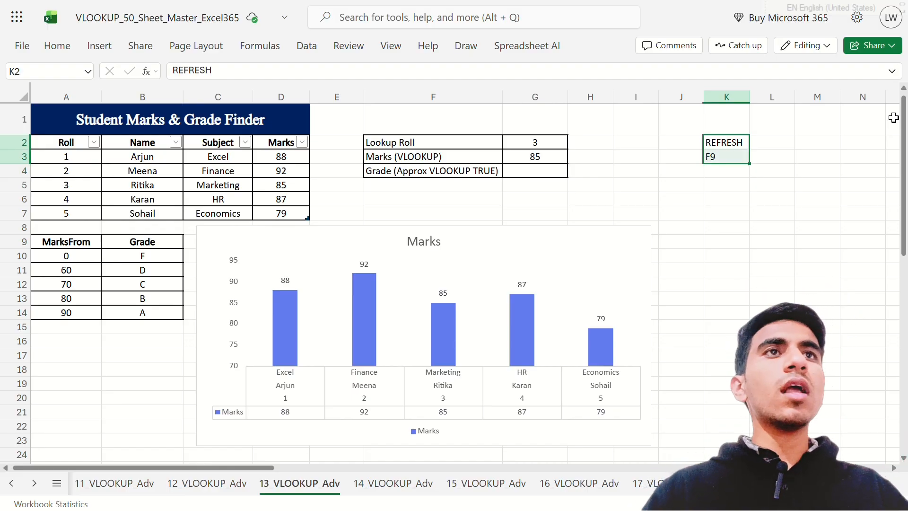
Start a VLOOKUP formula in the Grade cell G4 with G2 as the lookup value
key("Left")
key("Left")
key("Left")
key("Left")
key("Left")
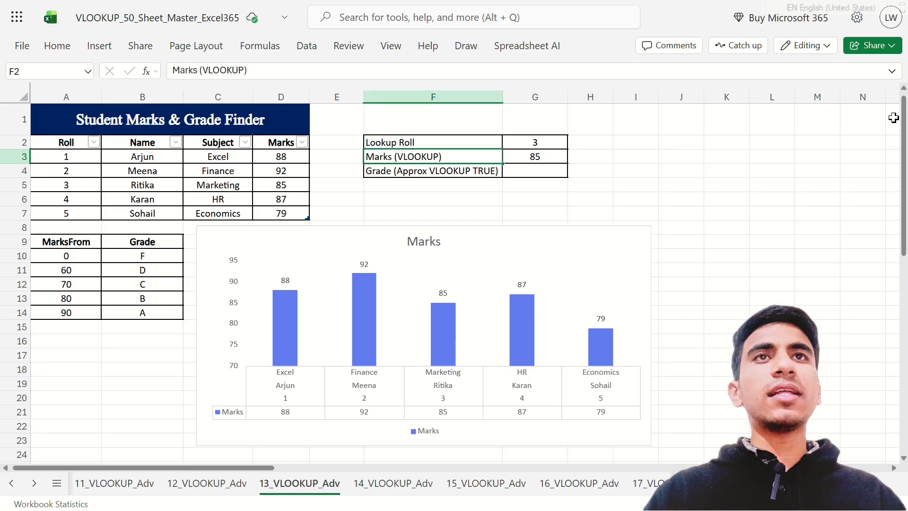
key("Down")
key("Down")
key("Right")
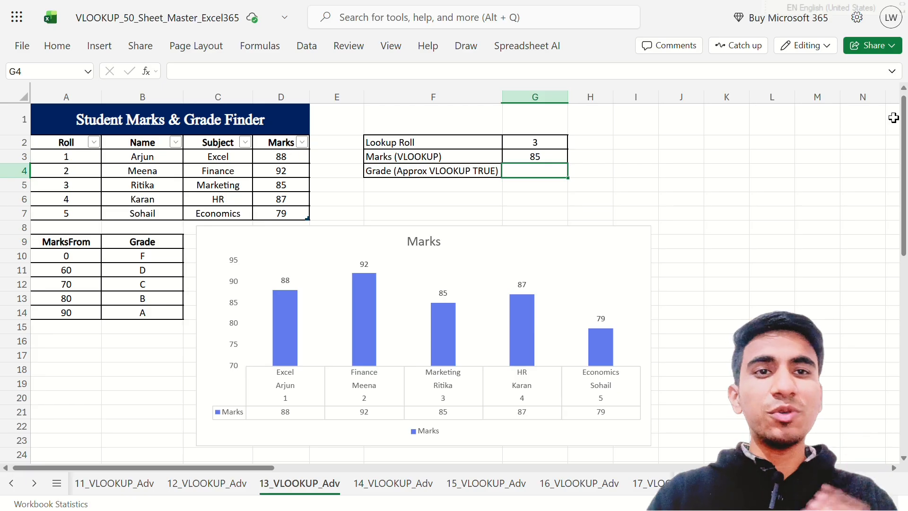
type("=VLOO")
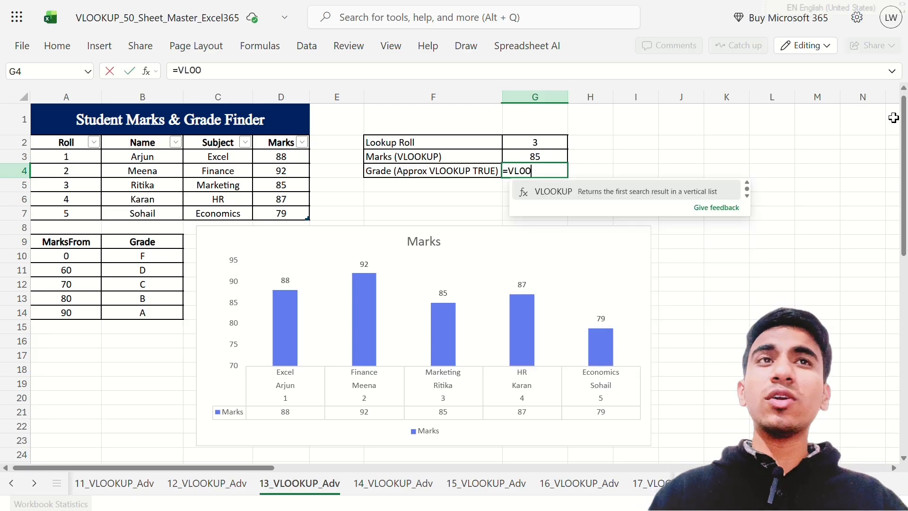
key("Tab")
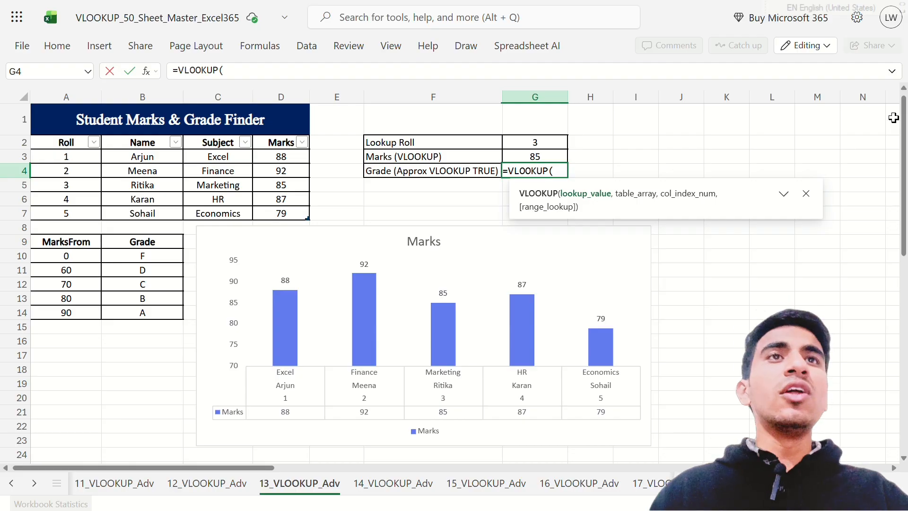
left_click(554, 141)
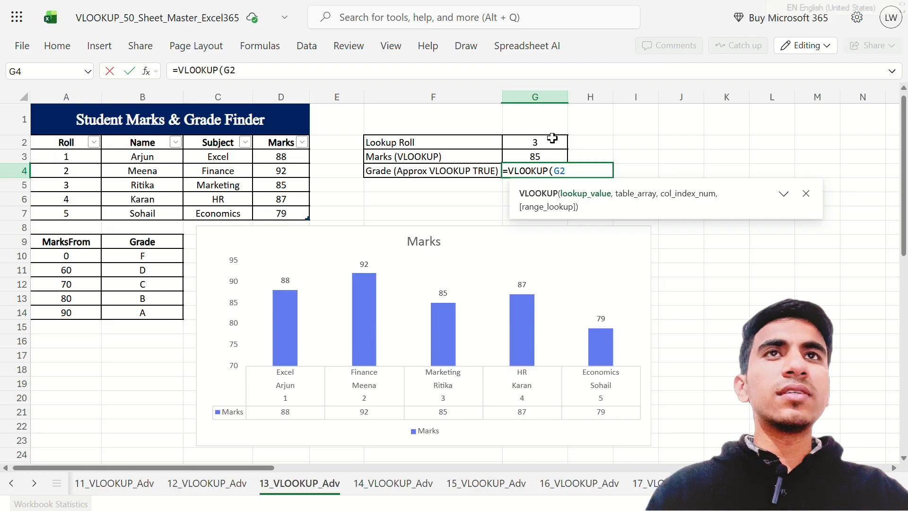
type(",")
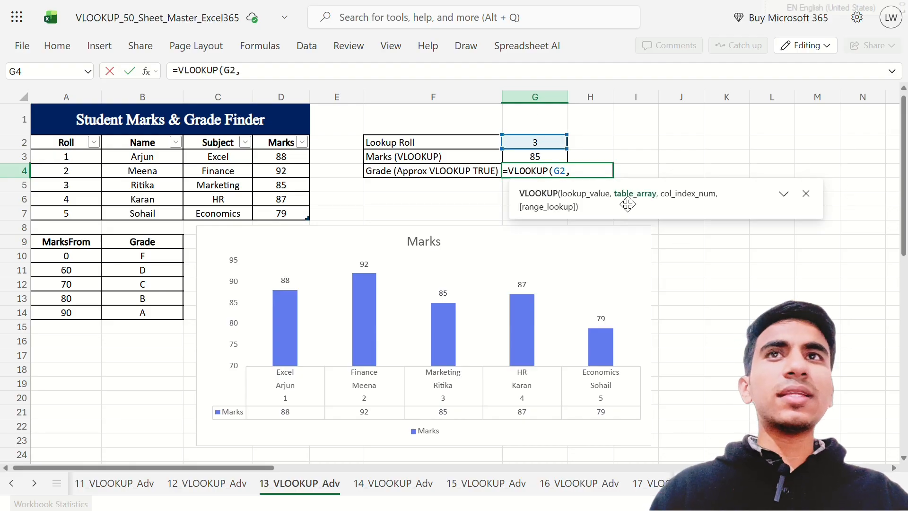
left_click(92, 151)
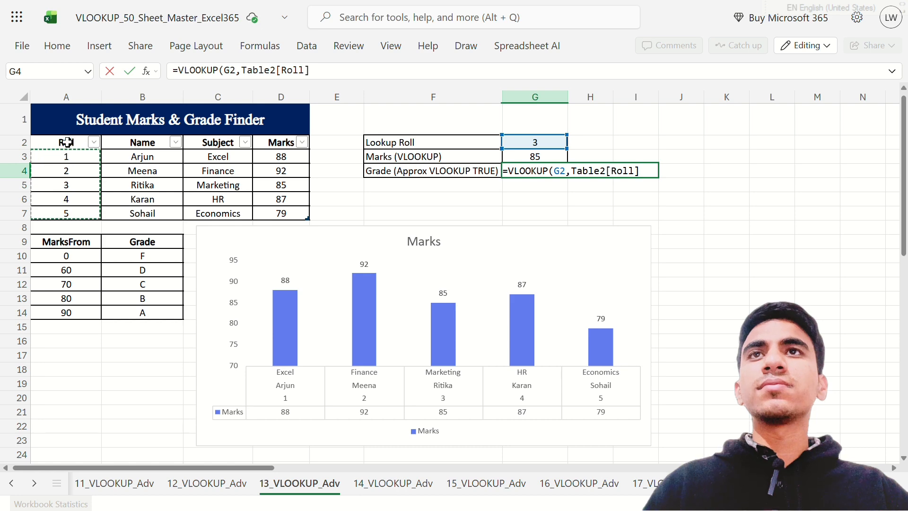
left_click_drag(67, 141, 284, 214)
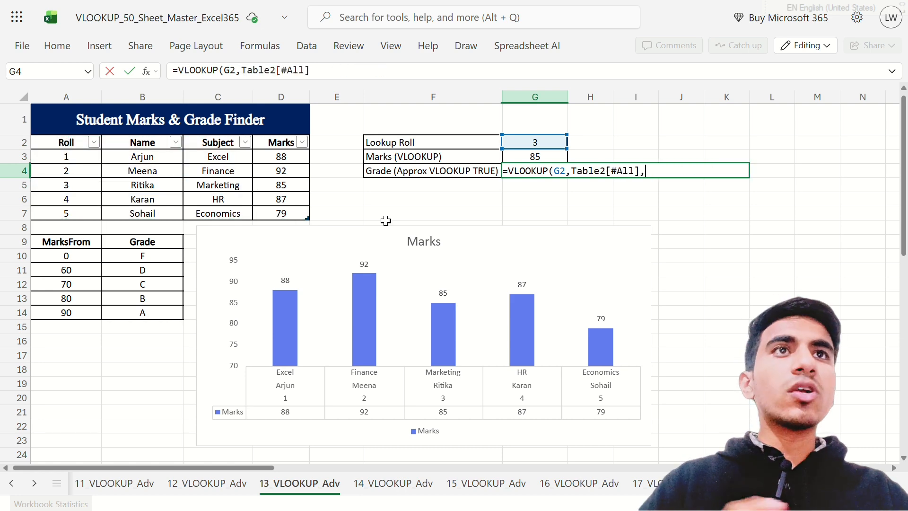
type(",")
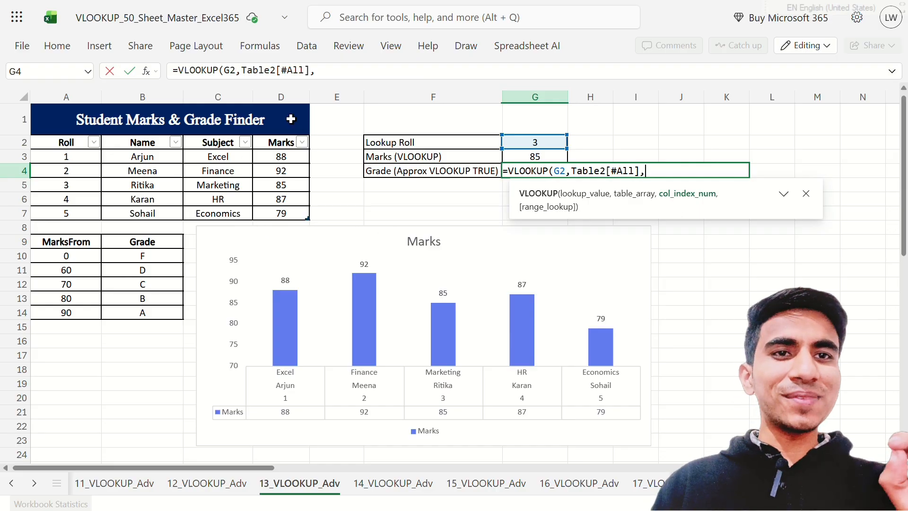
key("BackSpace")
key("BackSpace")
key("BackSpace")
key("BackSpace")
key("BackSpace")
key("BackSpace")
key("BackSpace")
key("BackSpace")
key("BackSpace")
key("BackSpace")
key("BackSpace")
key("BackSpace")
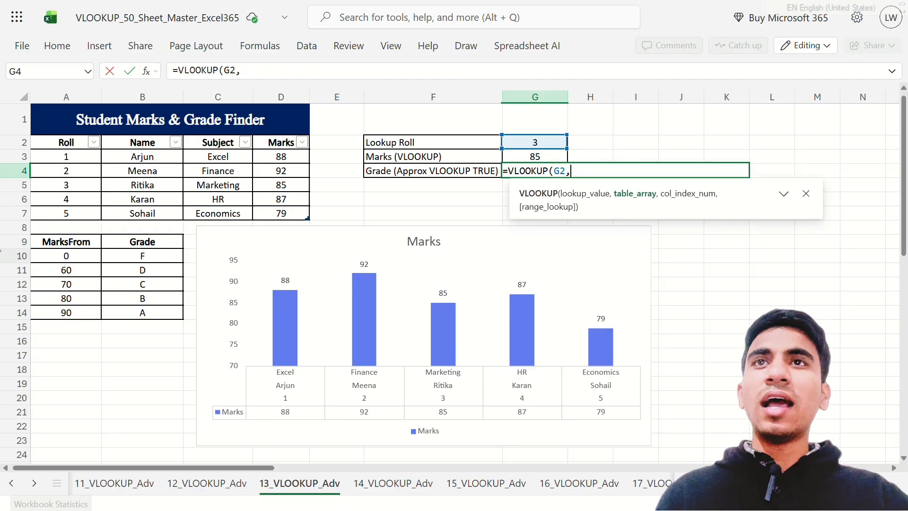
Add the grade table A9:B14, column index 2 and TRUE (approximate match) to the VLOOKUP formula in G4
left_click_drag(63, 238, 166, 322)
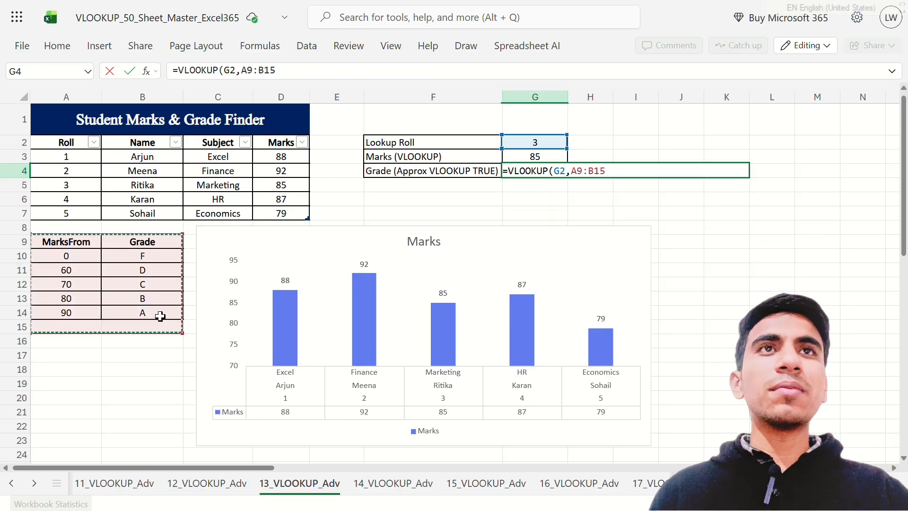
left_click_drag(77, 244, 161, 310)
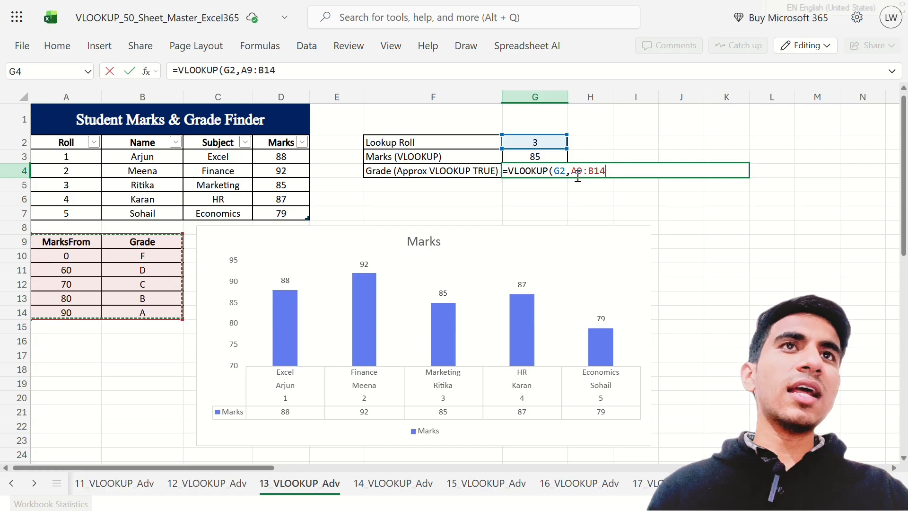
type(",")
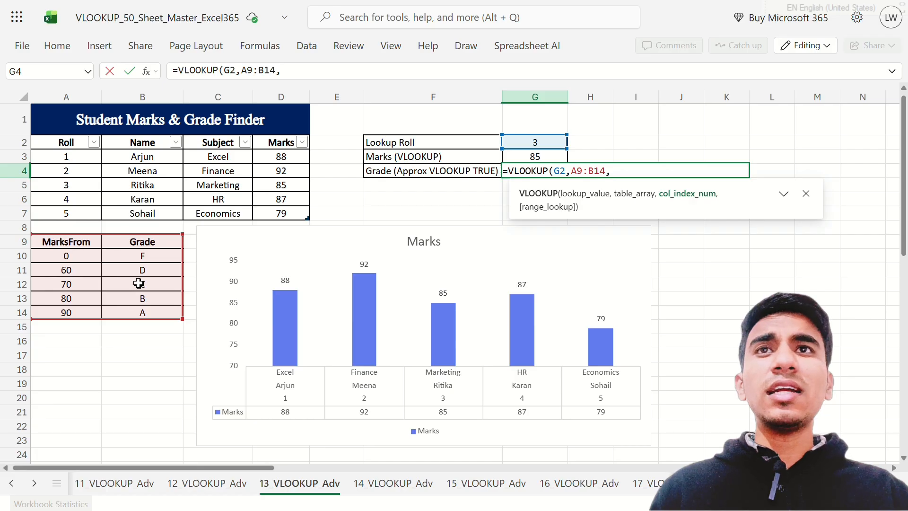
type("2")
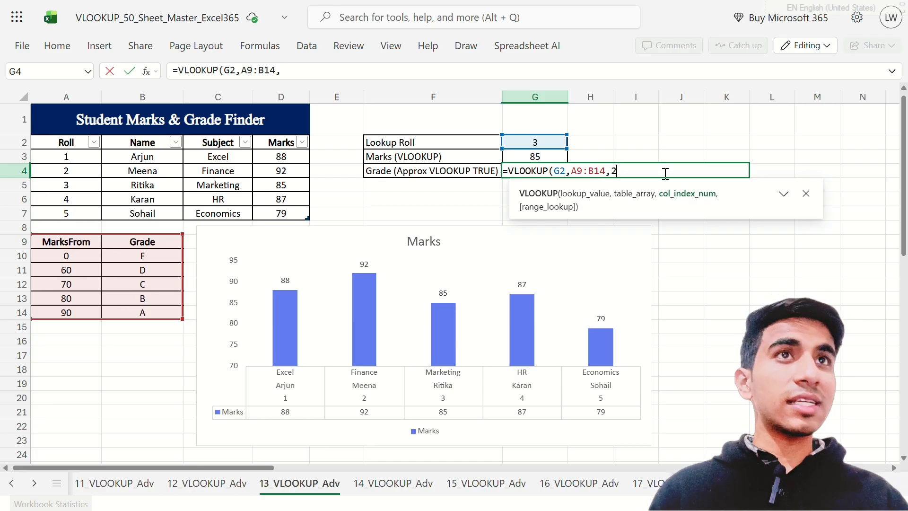
type(",0")
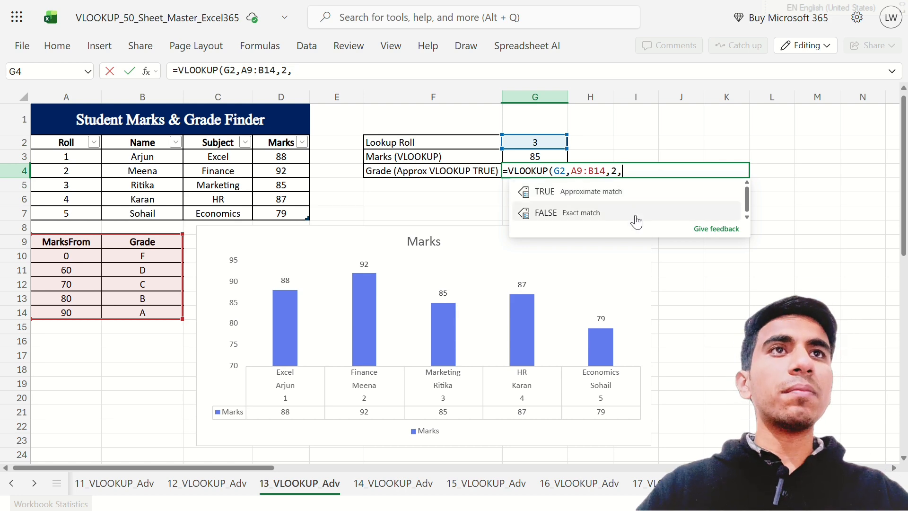
left_click(624, 194)
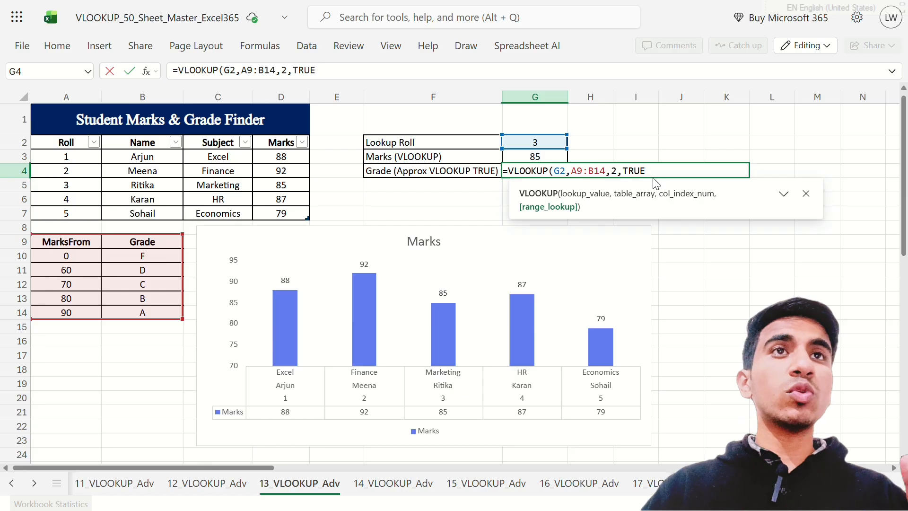
Re-enter the formula's range lookup argument as TRUE and add the closing parenthesis
key("BackSpace")
key("BackSpace")
key("BackSpace")
key("BackSpace")
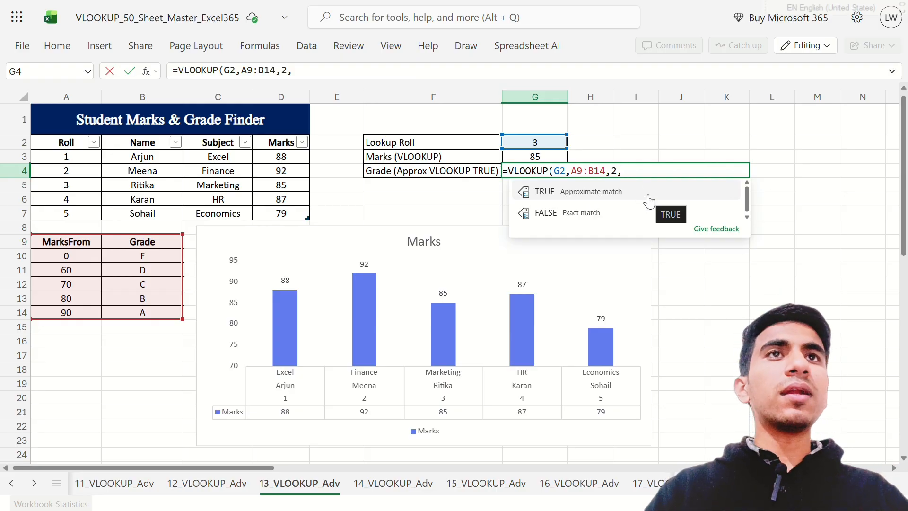
type("FA")
key("BackSpace")
key("BackSpace")
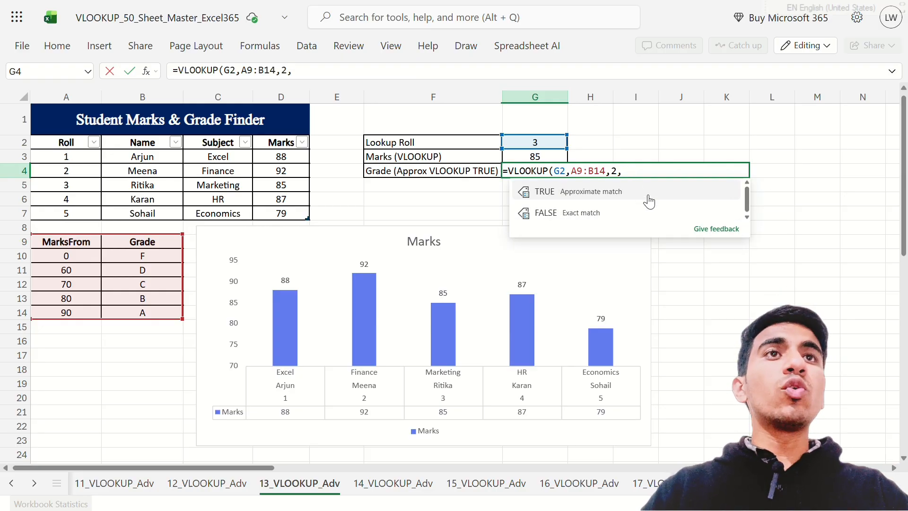
type("TRUE")
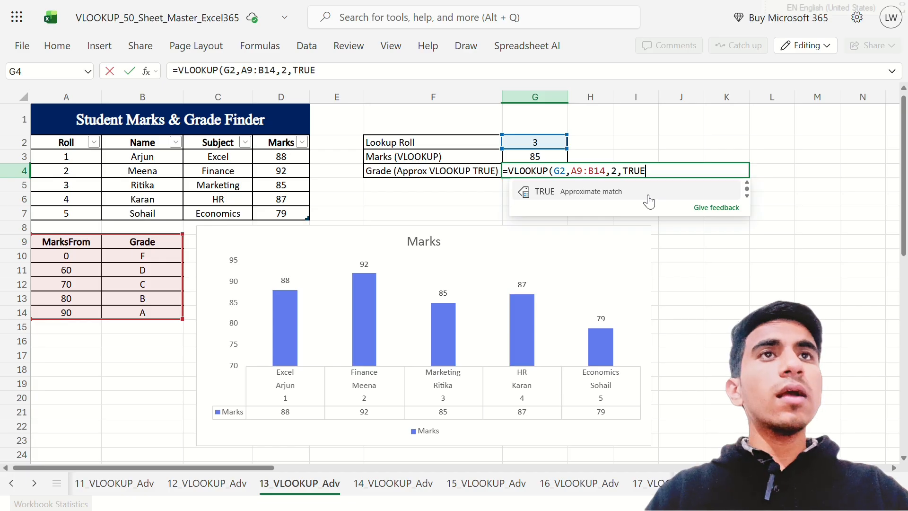
type(")")
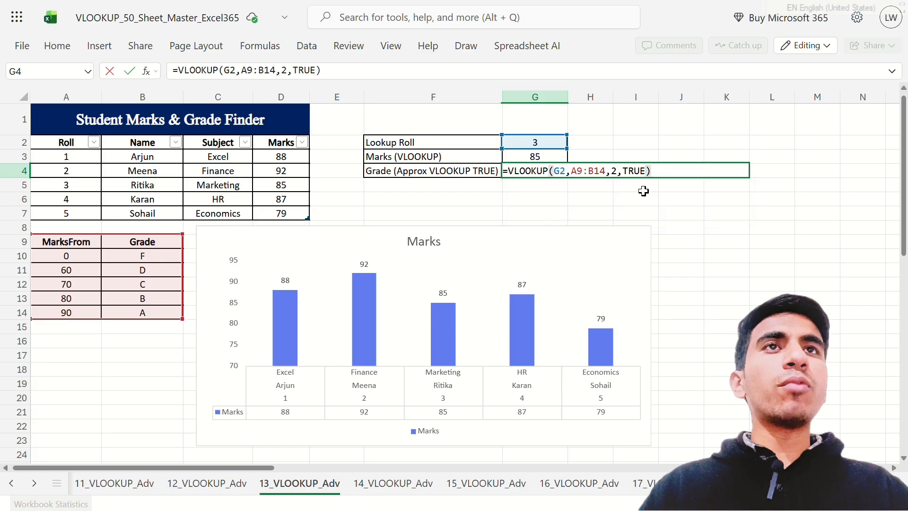
Change the lookup value in the G4 formula to the Marks cell G3 and commit the formula
left_click(565, 171)
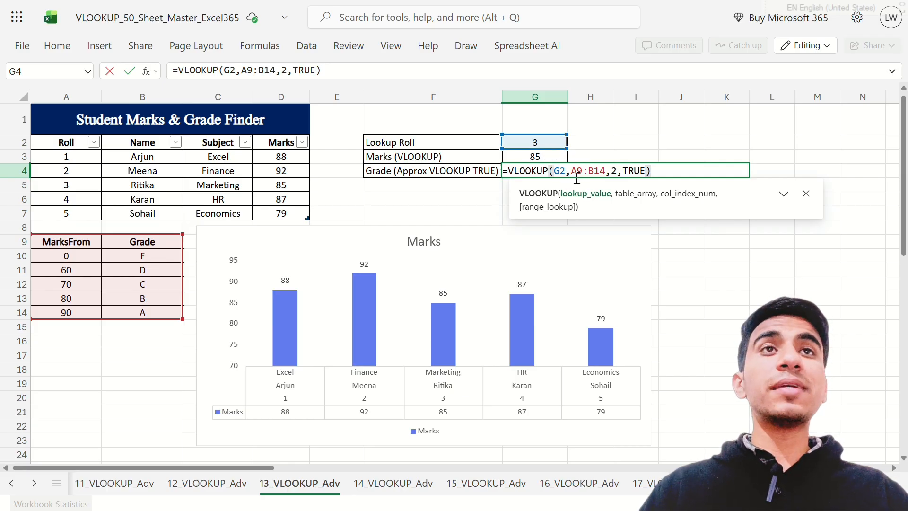
key("BackSpace")
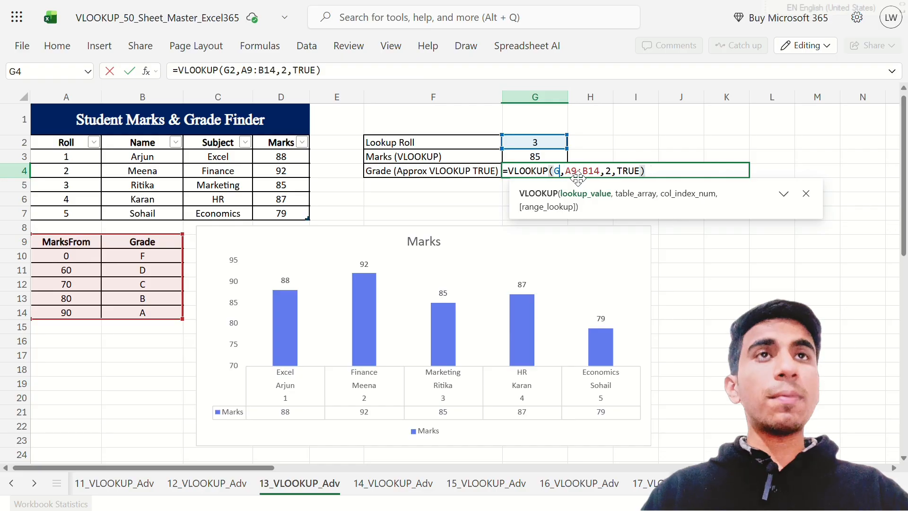
type("3")
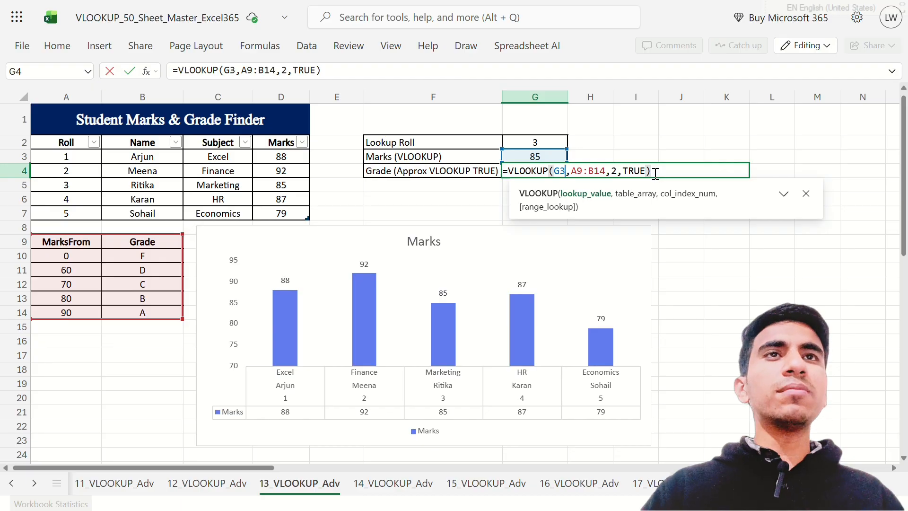
key("Return")
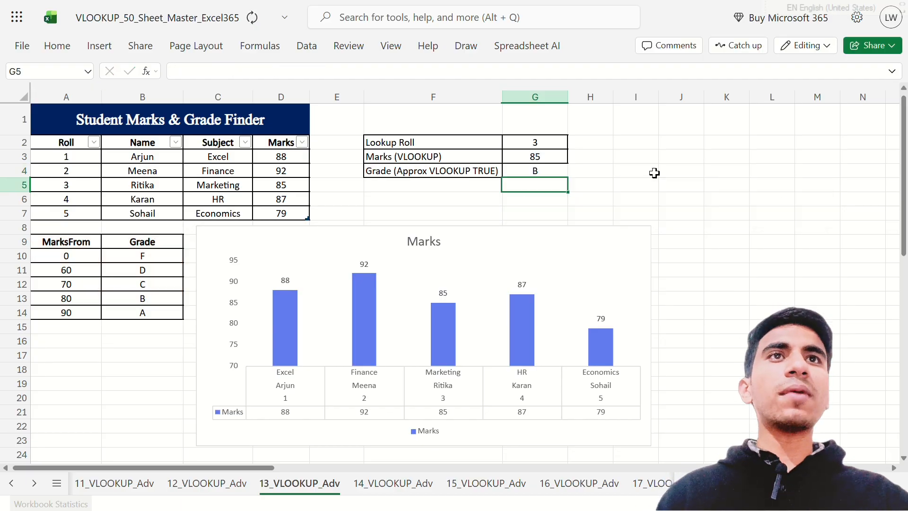
Check the Grade formula in G4 against the marks of roll 3 in the student table
left_click(538, 170)
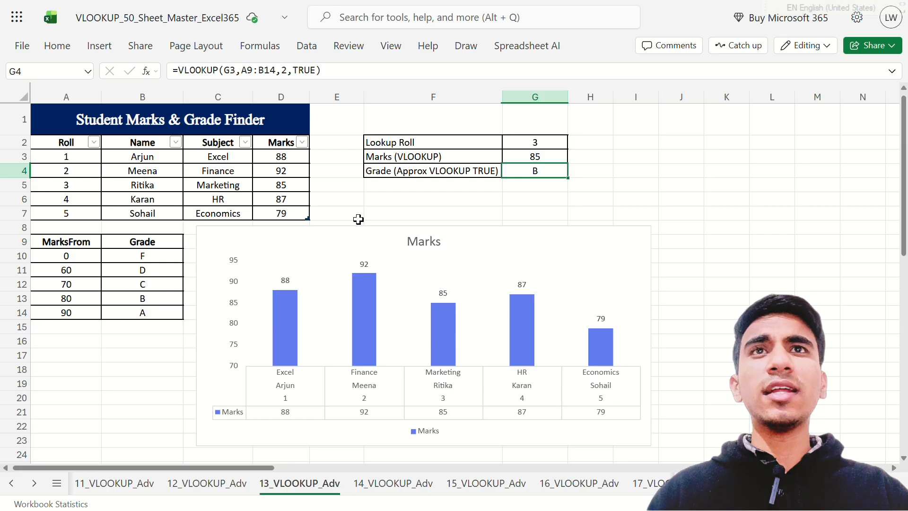
left_click(90, 188)
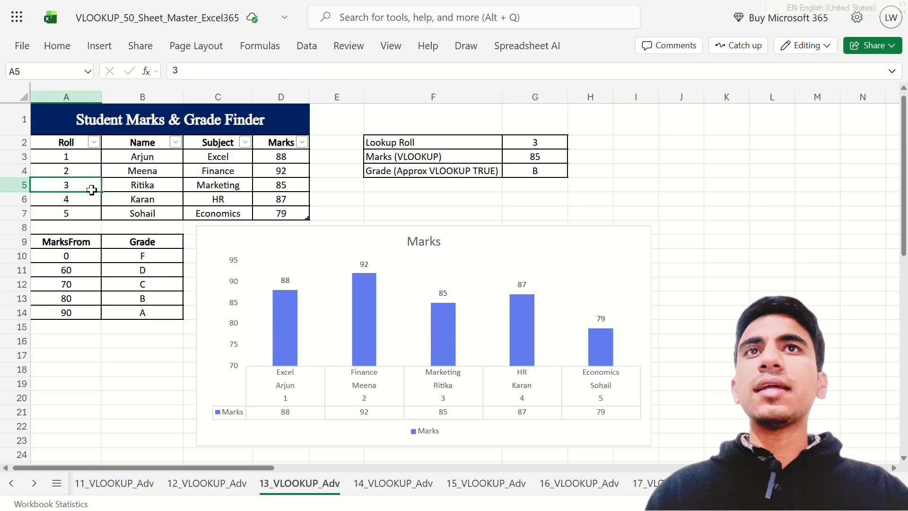
left_click(282, 188)
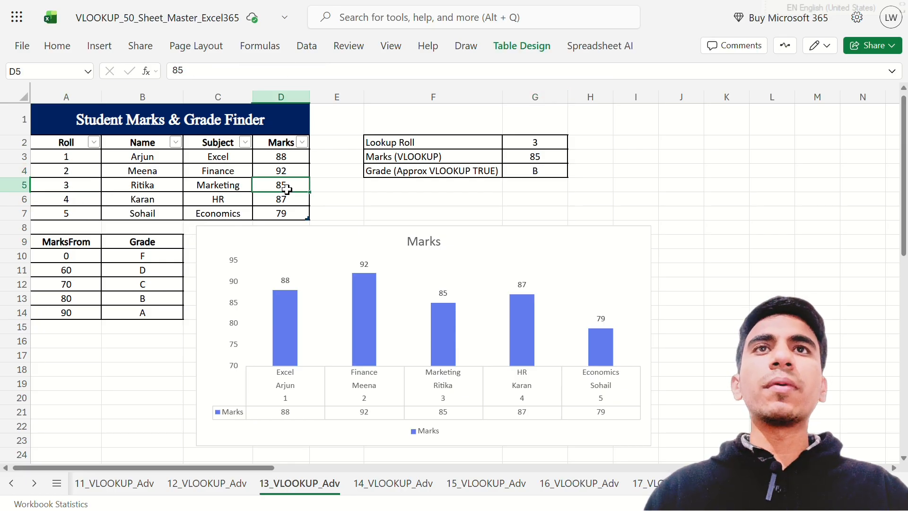
left_click(556, 145)
left_click(551, 176)
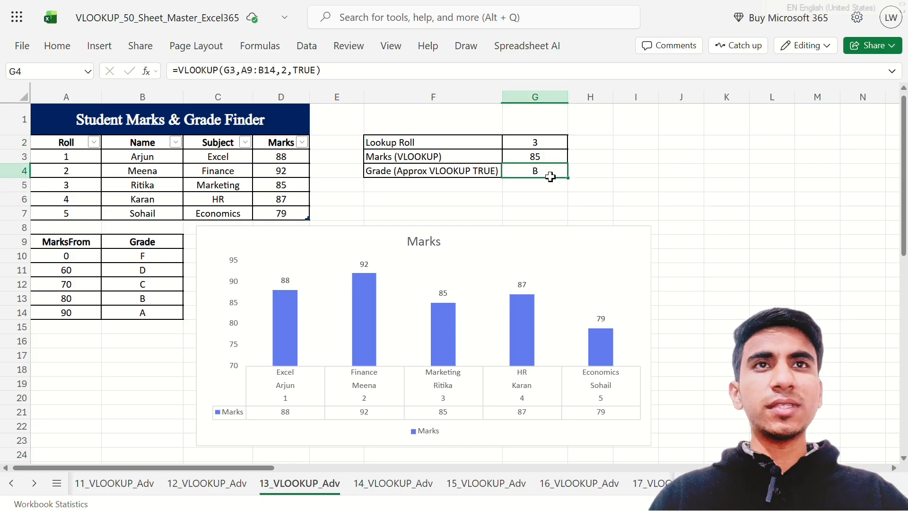
Delete the existing Marks chart below the student table
left_click(537, 232)
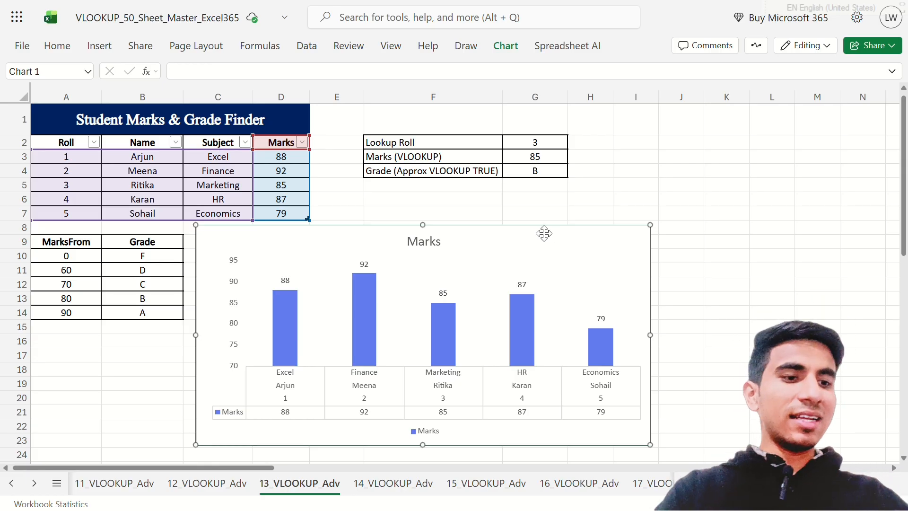
key("Delete")
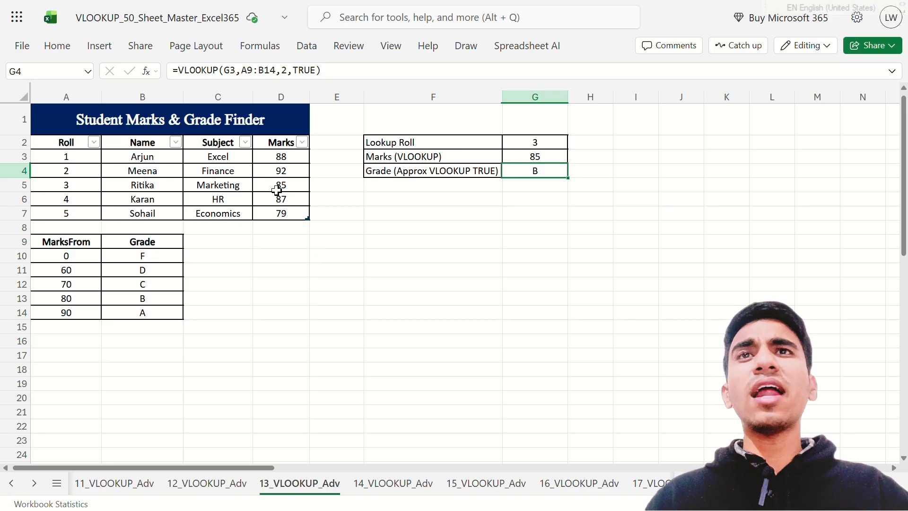
Switch the ribbon layout to Classic Ribbon
left_click_drag(62, 144, 297, 211)
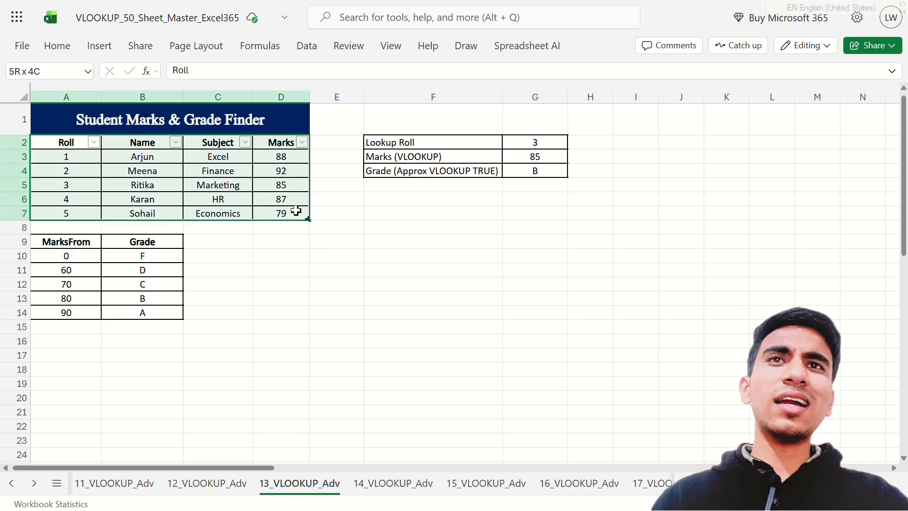
left_click(96, 47)
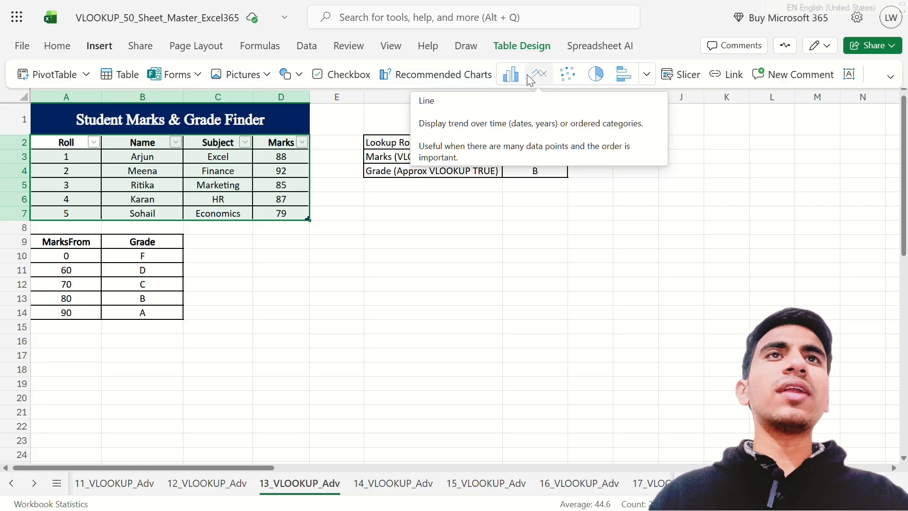
left_click(894, 90)
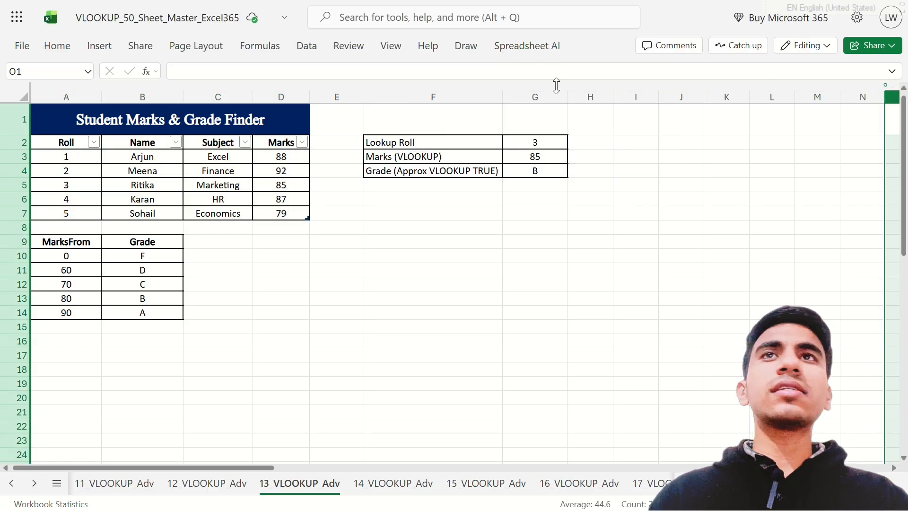
left_click(892, 71)
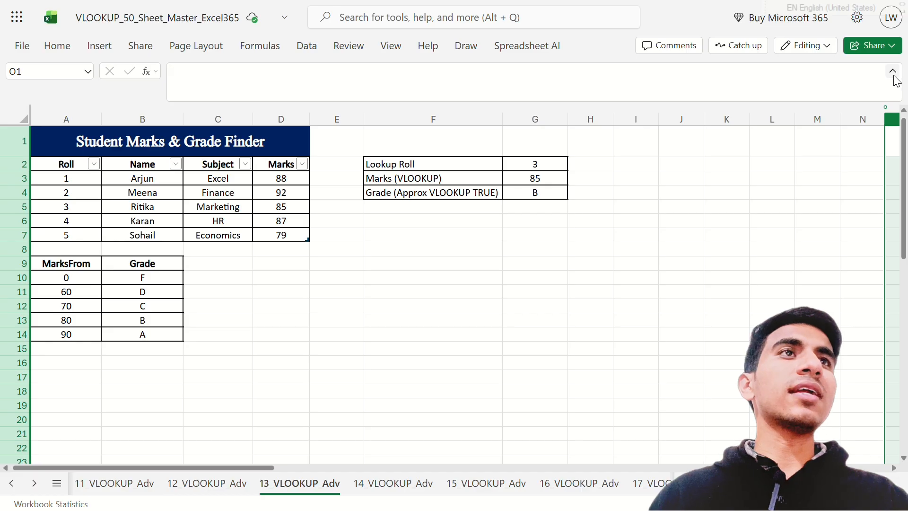
left_click(99, 46)
left_click(57, 45)
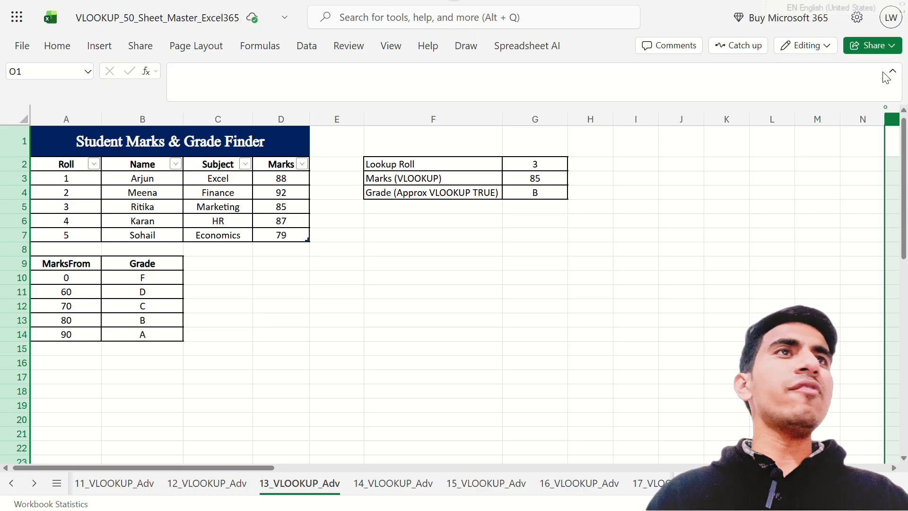
left_click(893, 80)
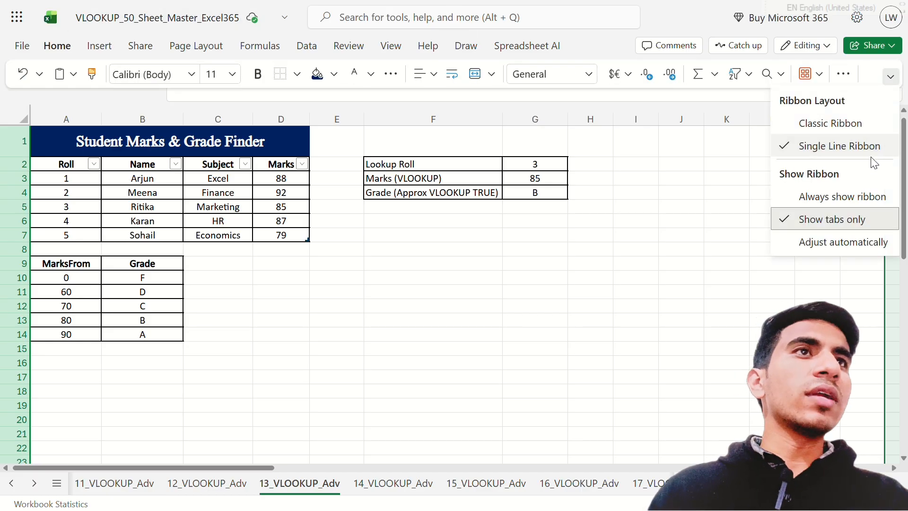
left_click(850, 129)
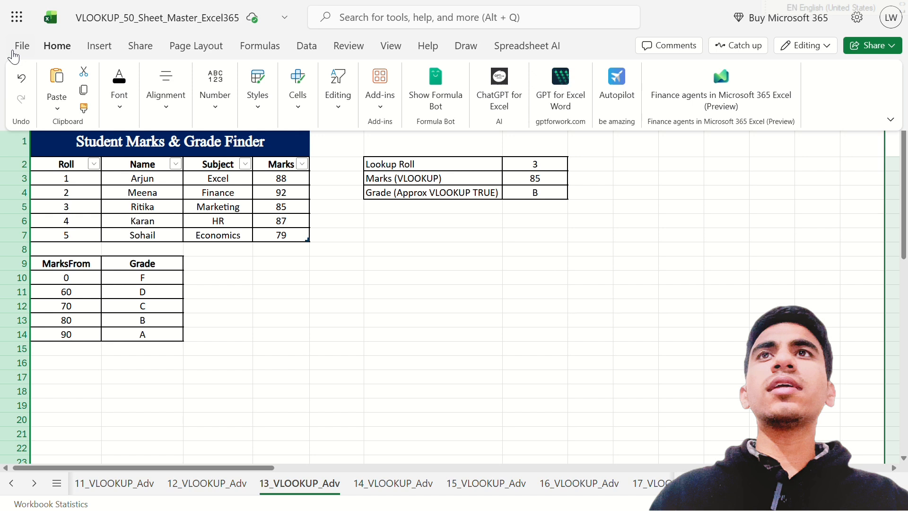
Insert a 2-D clustered column chart from the student table A2:D7
left_click(114, 49)
left_click(228, 246)
left_click_drag(66, 166, 290, 233)
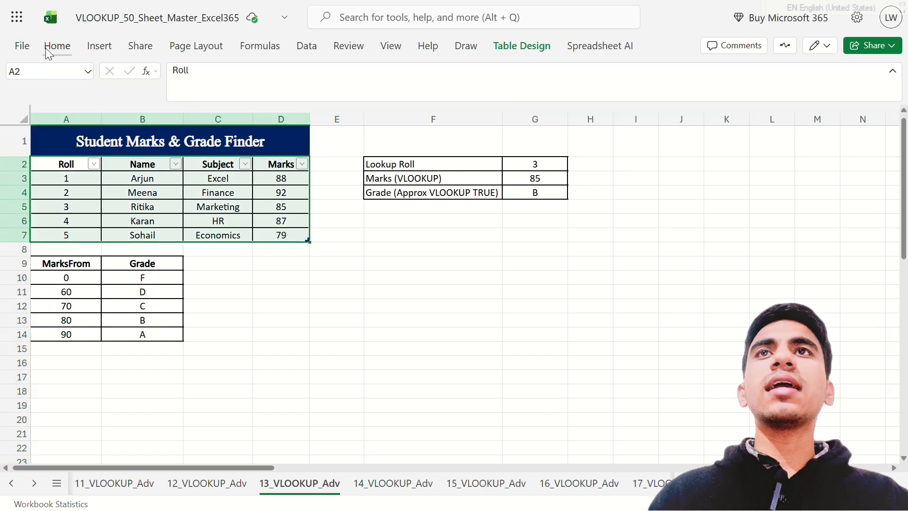
left_click(99, 46)
left_click(325, 103)
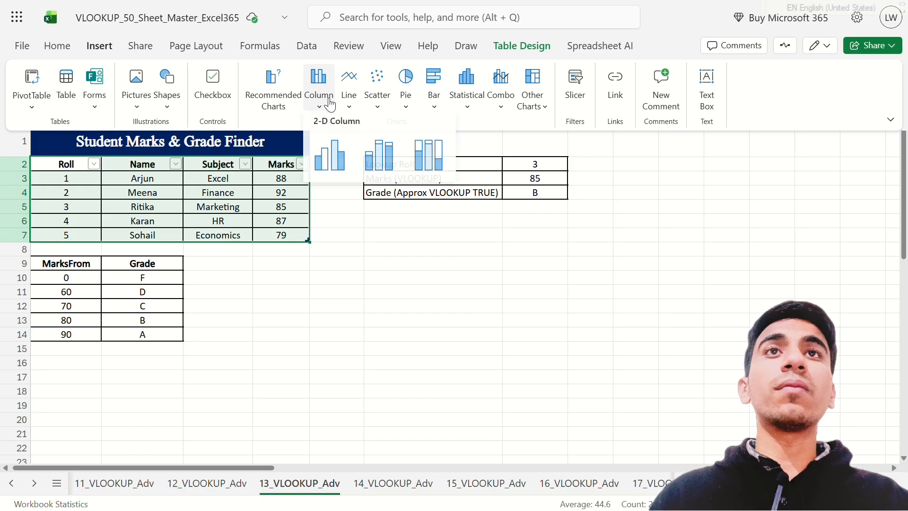
left_click(328, 163)
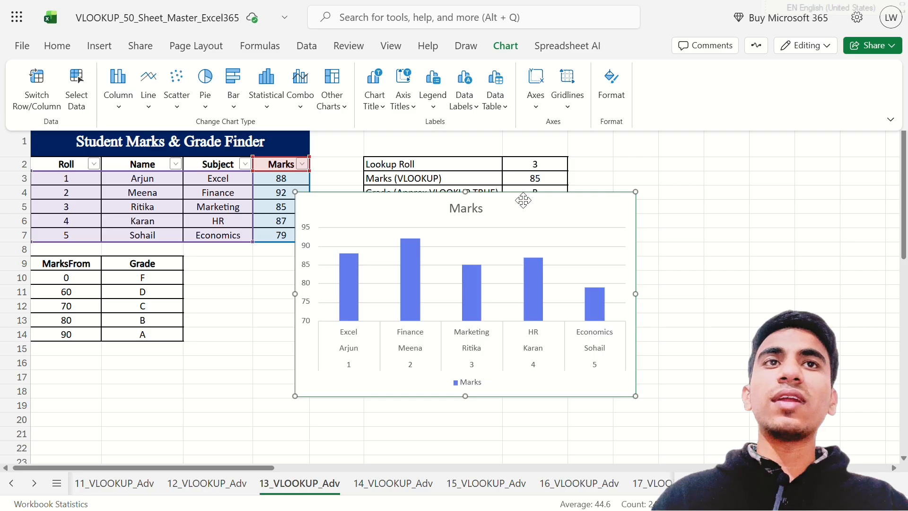
Widen the new Marks chart on both sides and place it beside the grade table, below the lookup block
left_click_drag(523, 200, 536, 243)
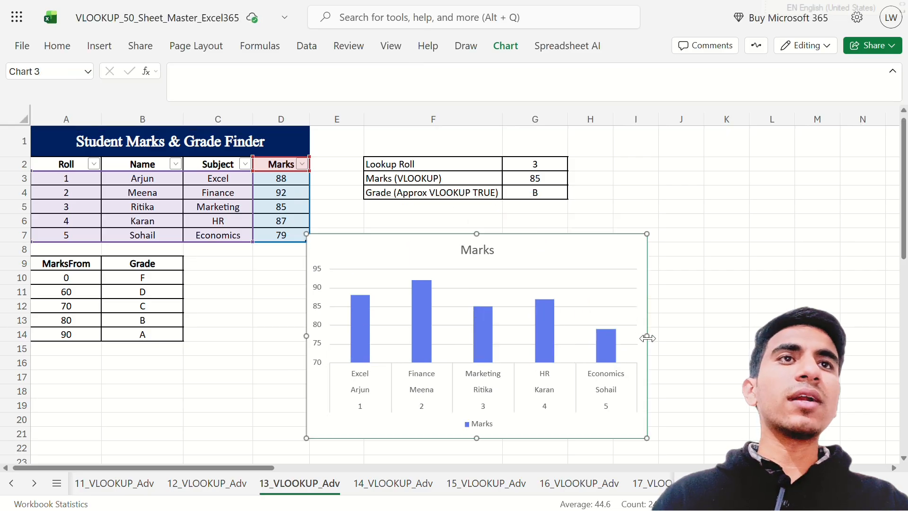
left_click_drag(647, 338, 699, 338)
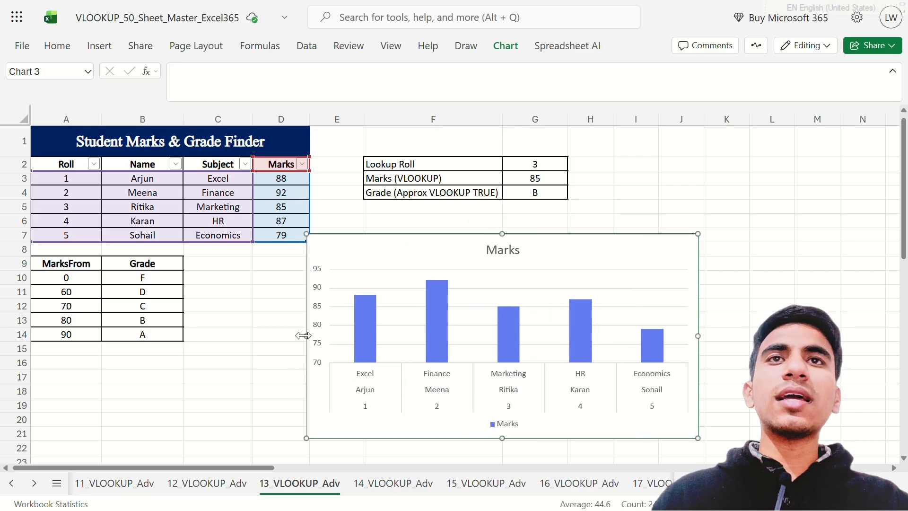
left_click_drag(303, 335, 233, 335)
left_click_drag(431, 237, 396, 254)
left_click(459, 228)
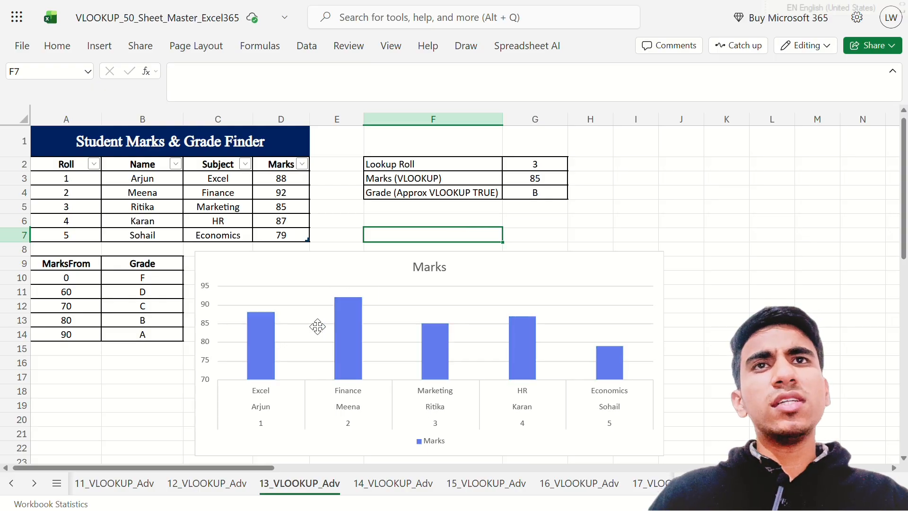
mouse_move(417, 329)
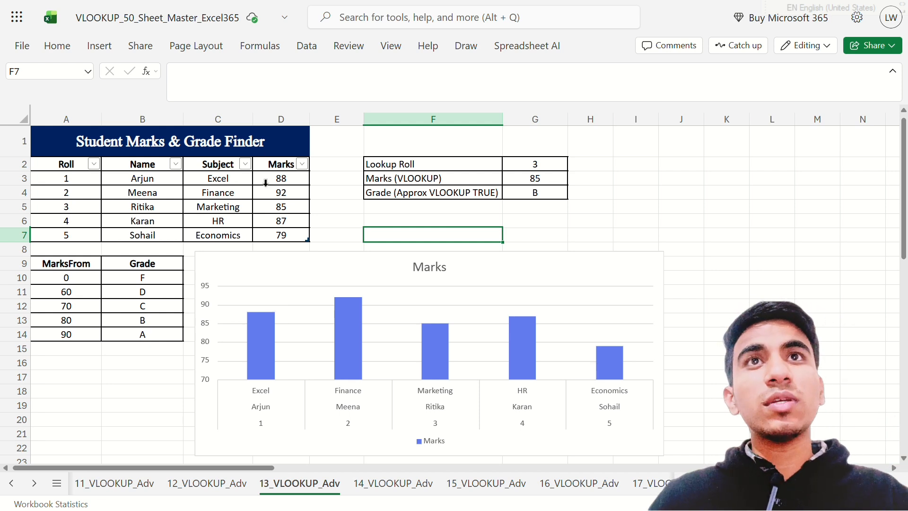
left_click(284, 327)
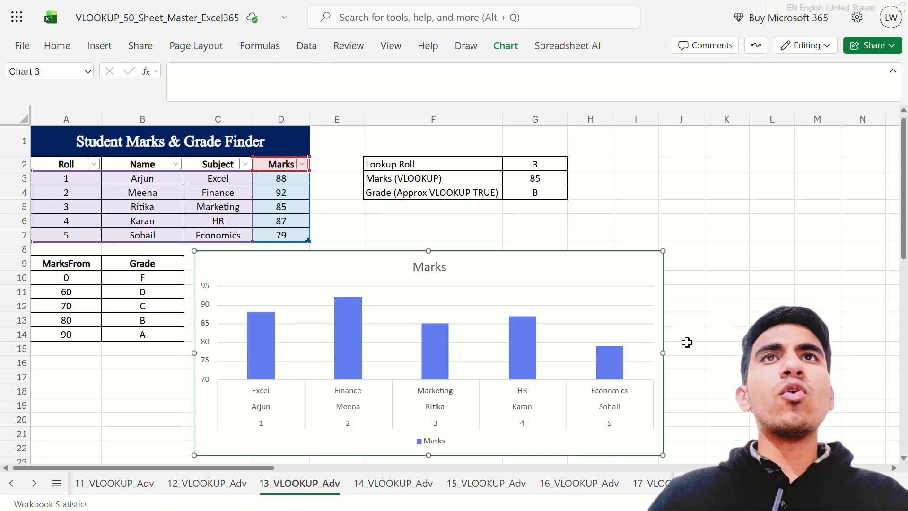
left_click(48, 49)
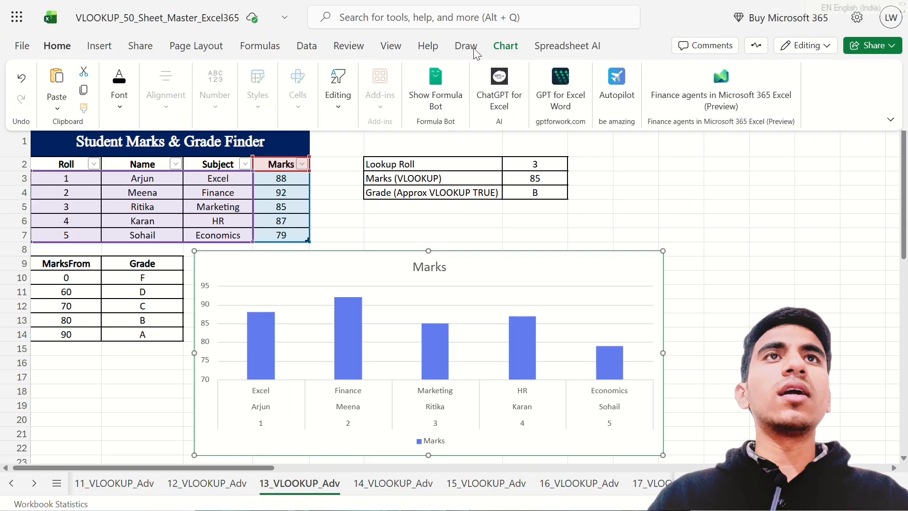
left_click(643, 193)
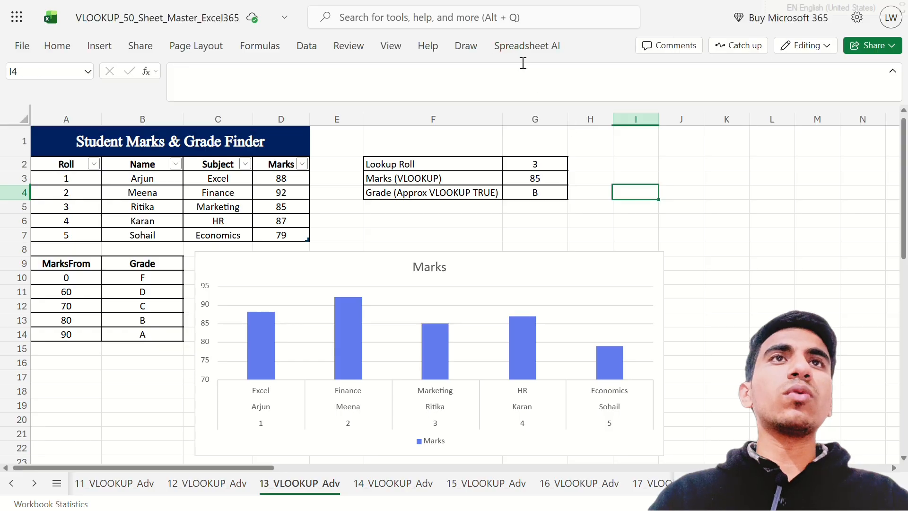
Show a data table without legend keys below the Marks chart and add Outside End data labels to its columns
left_click(506, 284)
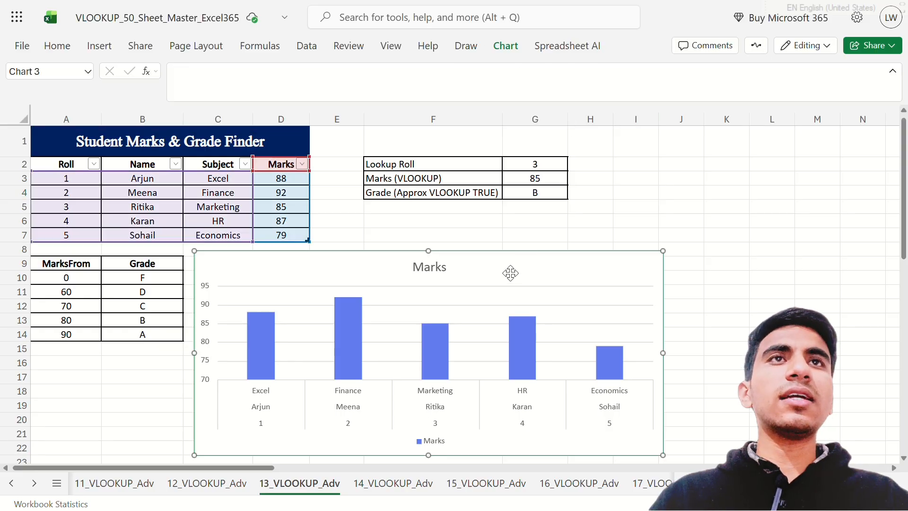
left_click(521, 51)
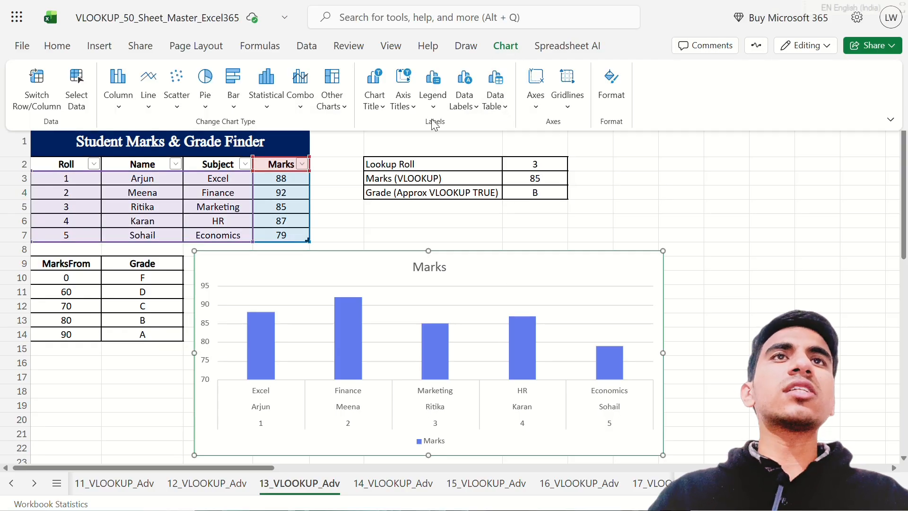
left_click(496, 109)
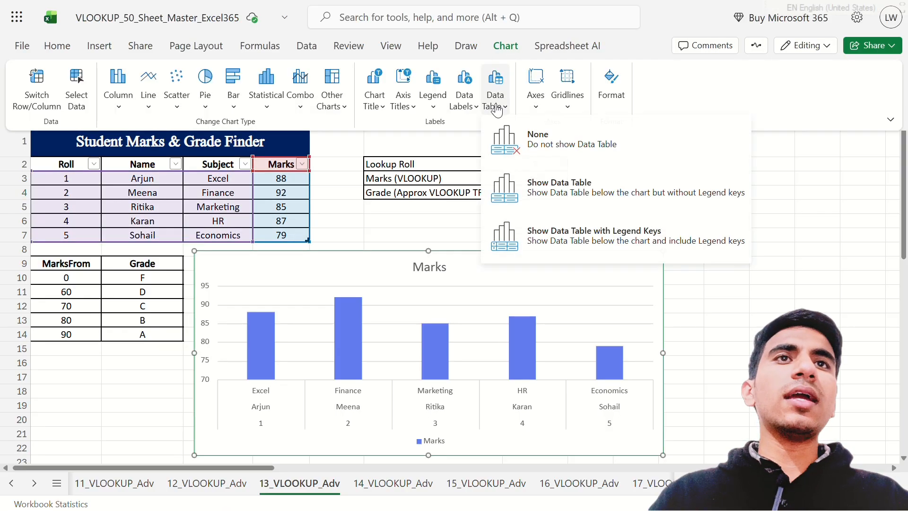
left_click(535, 191)
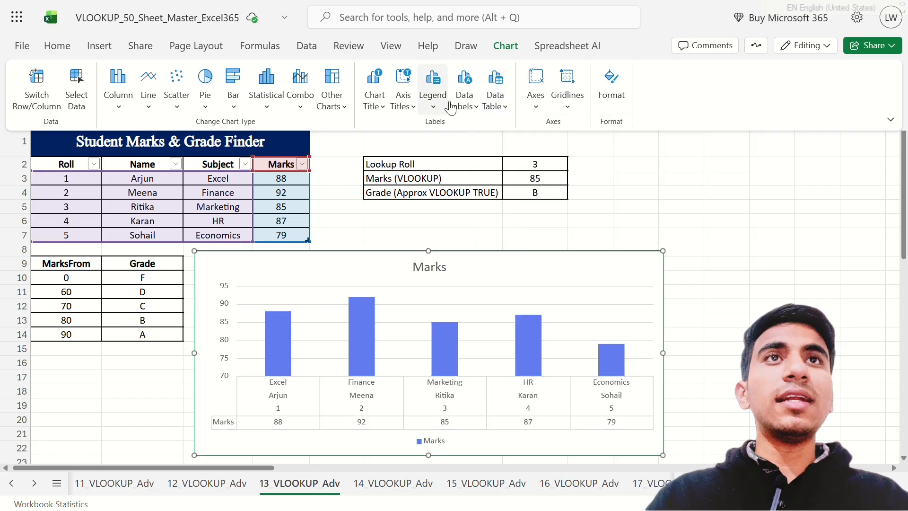
left_click(465, 97)
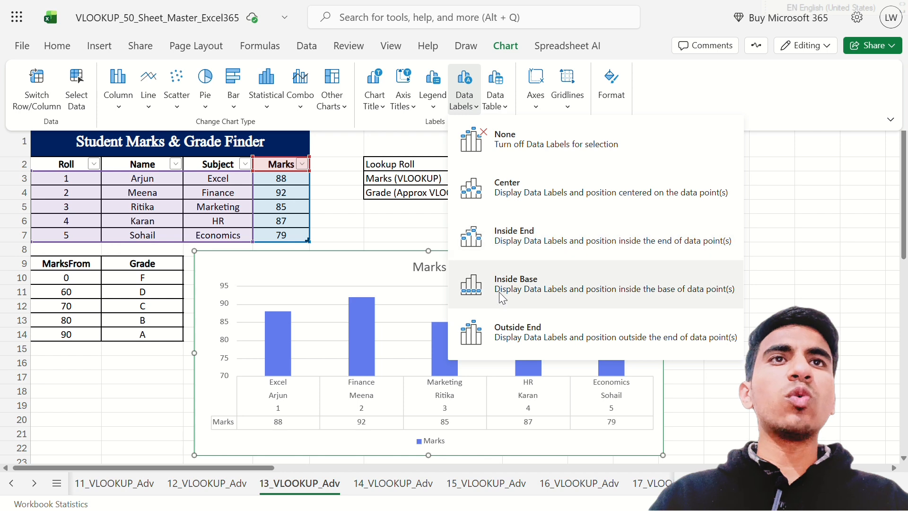
left_click(509, 344)
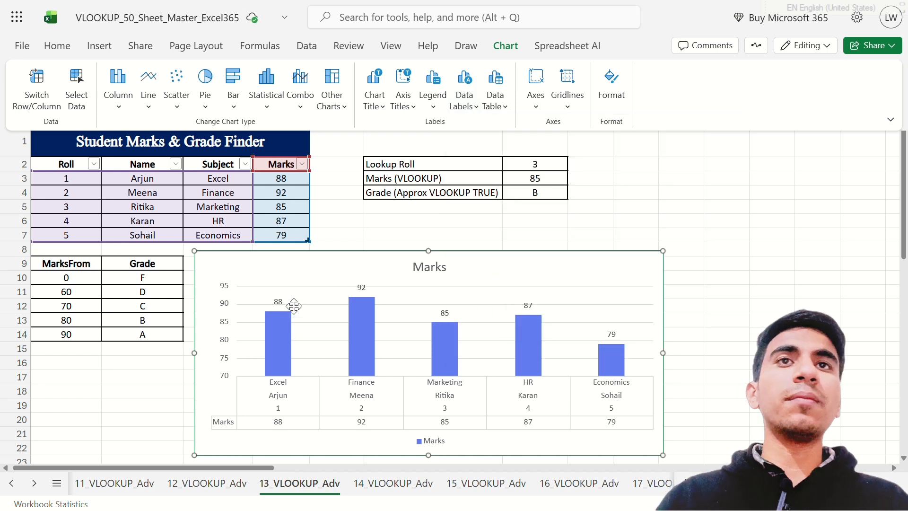